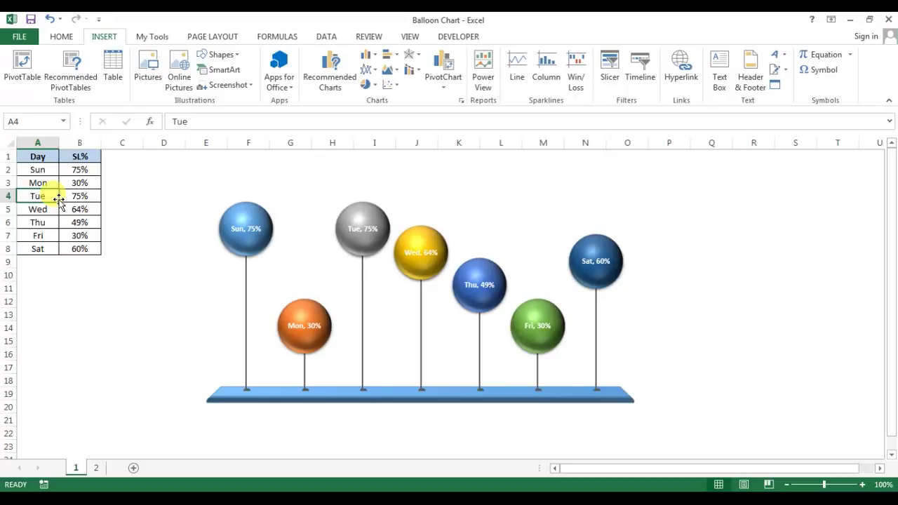
Change Monday's SL% in cell B3 from 30% to 80%.
click(55, 184)
click(70, 171)
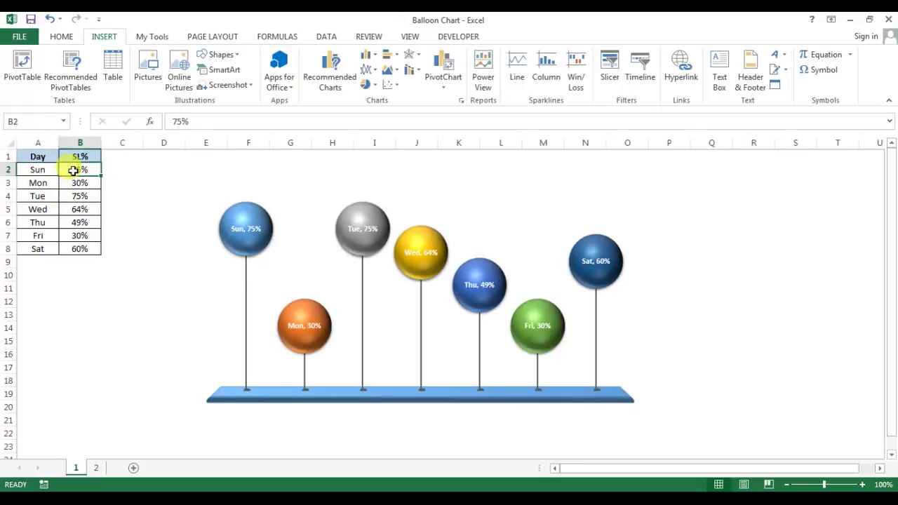
click(79, 199)
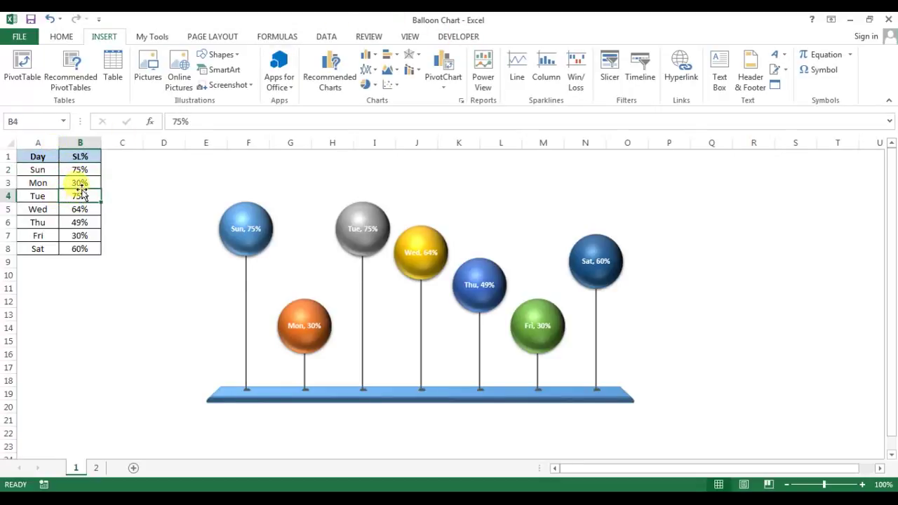
click(86, 182)
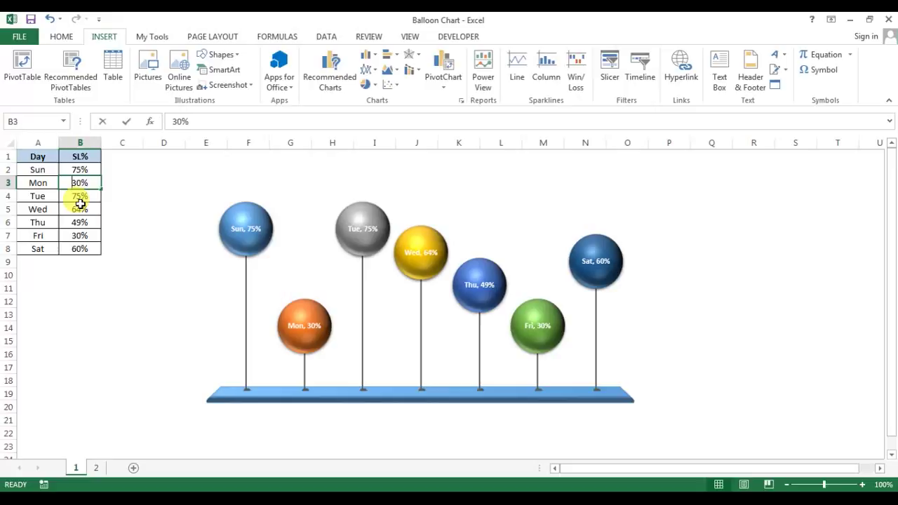
key(Delete)
text(8)
key(Return)
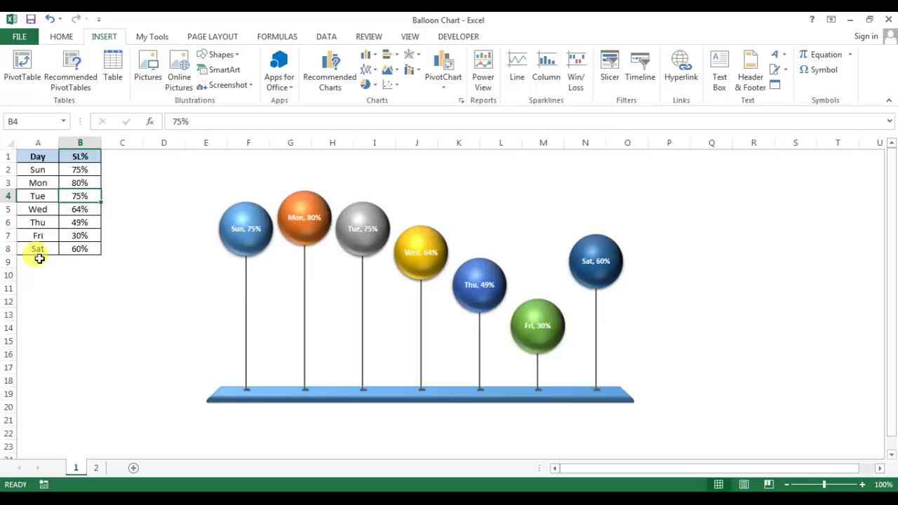
click(79, 236)
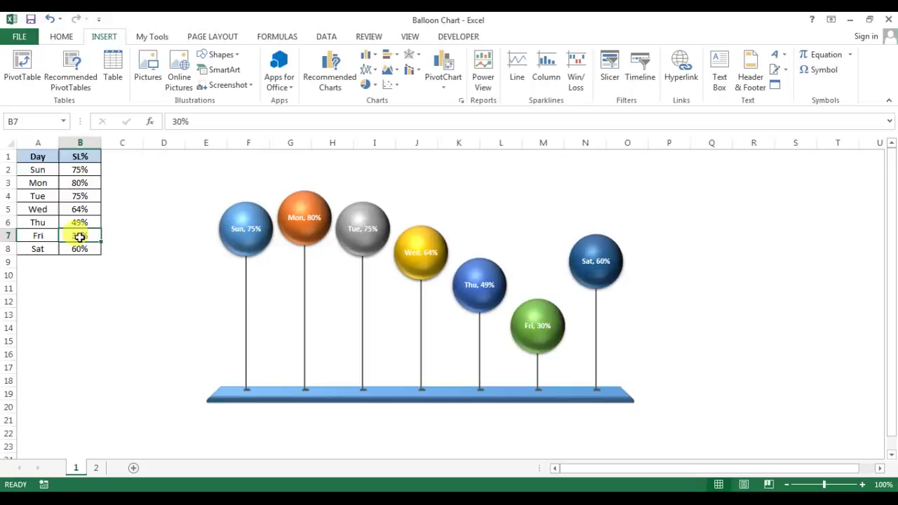
Copy the Day/SL% table and paste it into A1 of a new blank Sheet2.
key(ctrl+a)
key(ctrl+c)
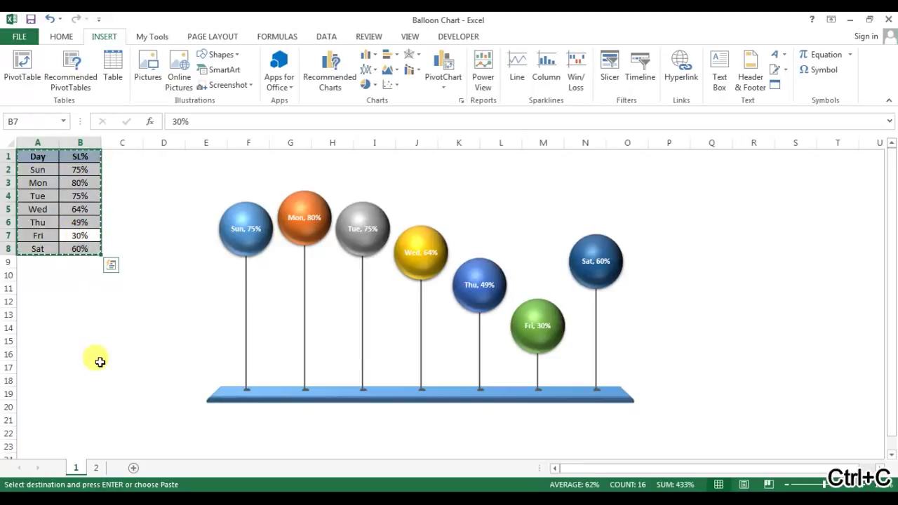
click(133, 468)
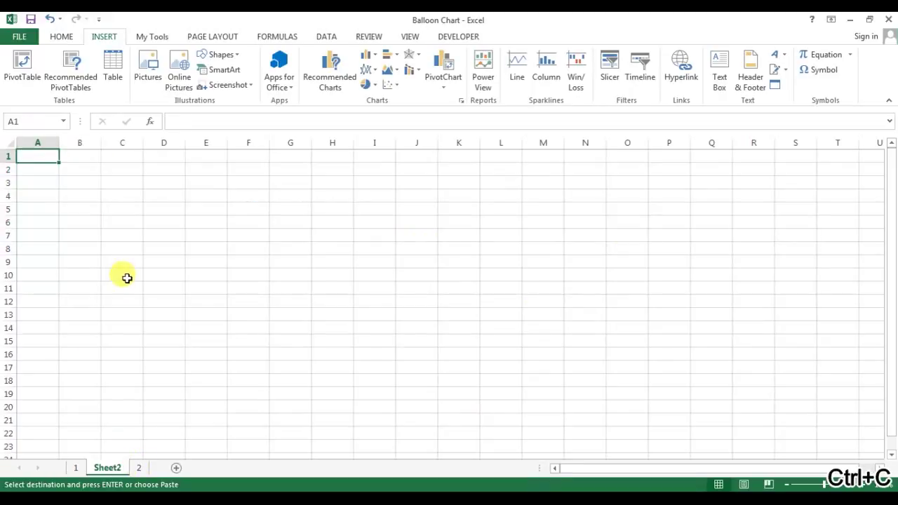
key(ctrl+v)
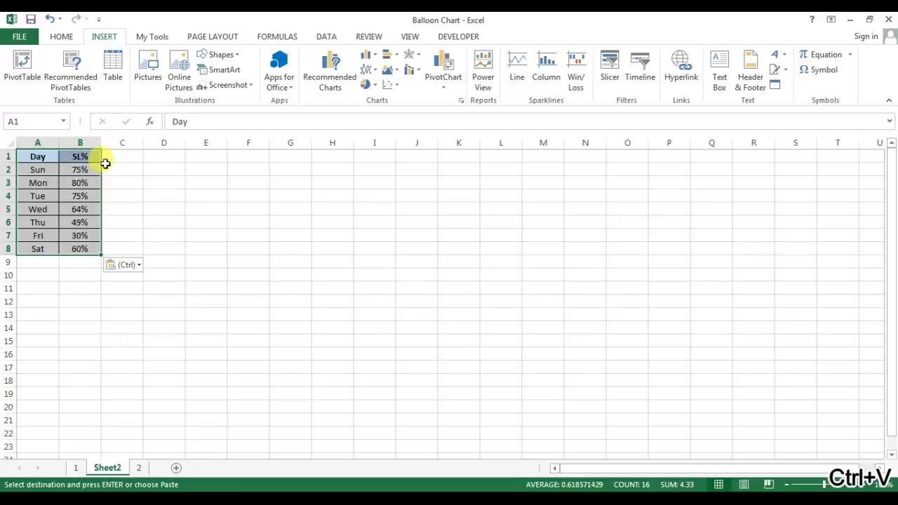
click(87, 160)
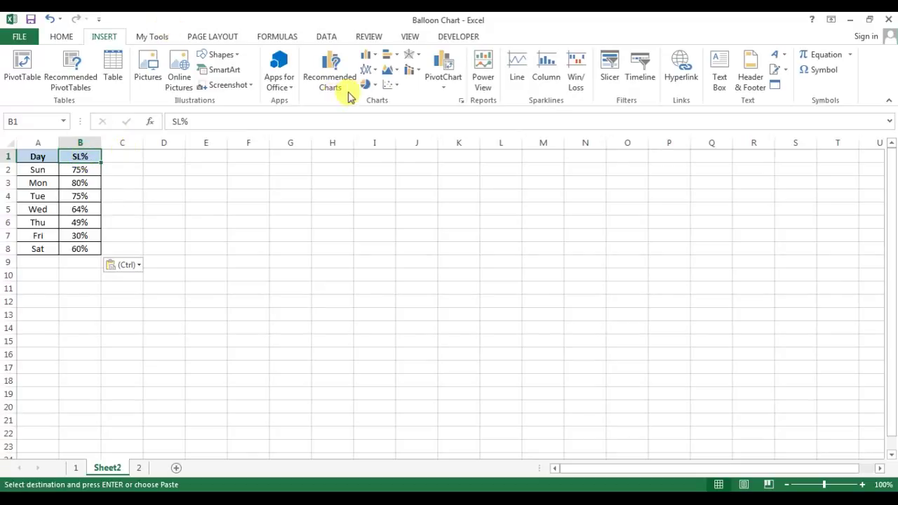
Insert an empty 3-D Bubble chart and position it beside the pasted table.
click(359, 153)
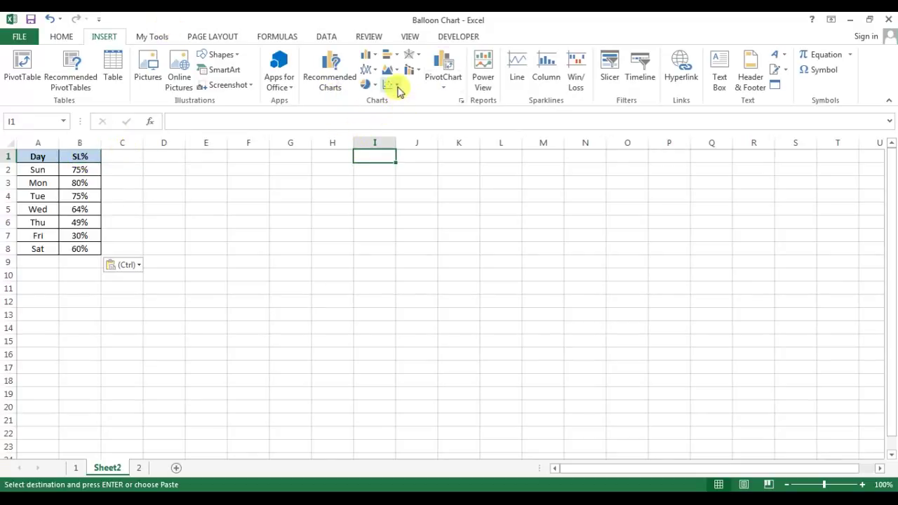
click(397, 87)
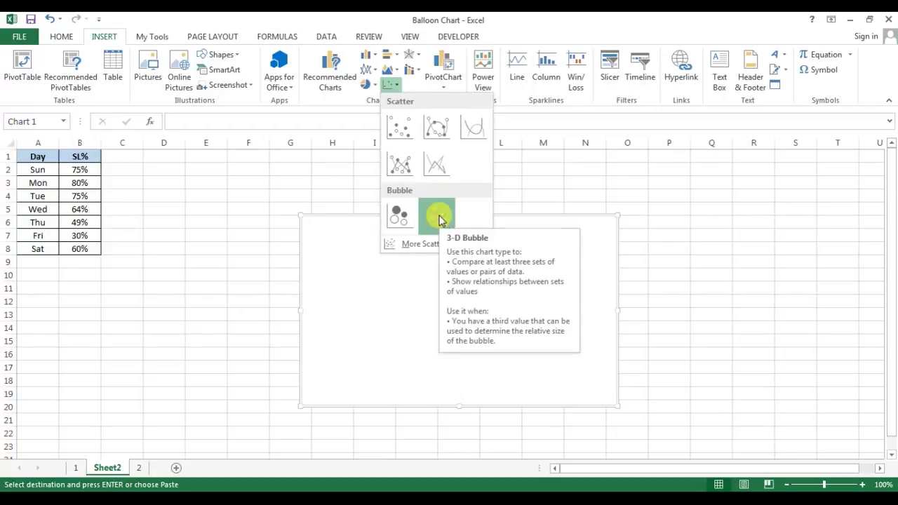
click(438, 218)
drag(428, 216, 357, 161)
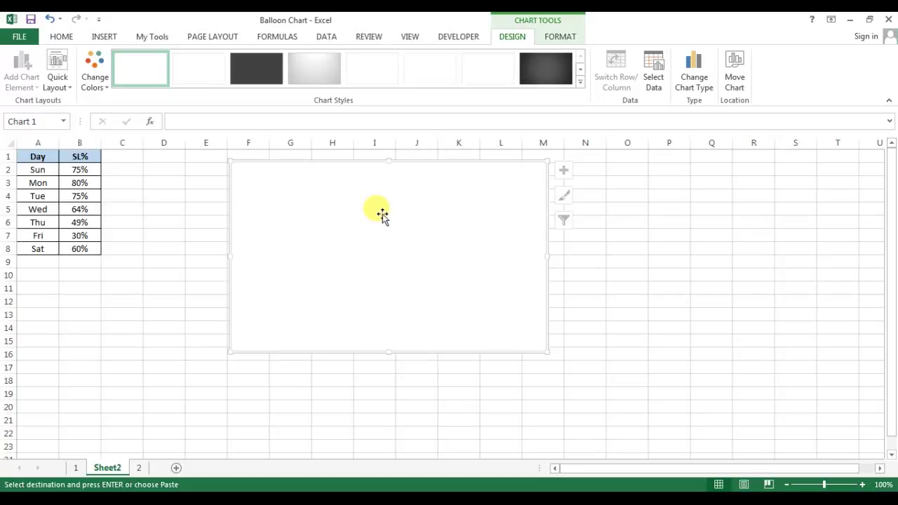
right_click(382, 216)
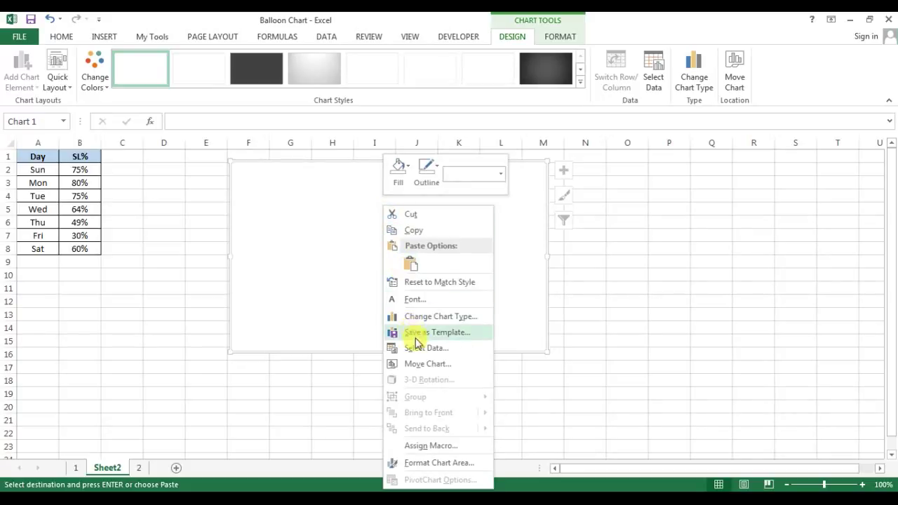
Add a new series named from B1 (SL%) with Y values B2:B8.
click(419, 348)
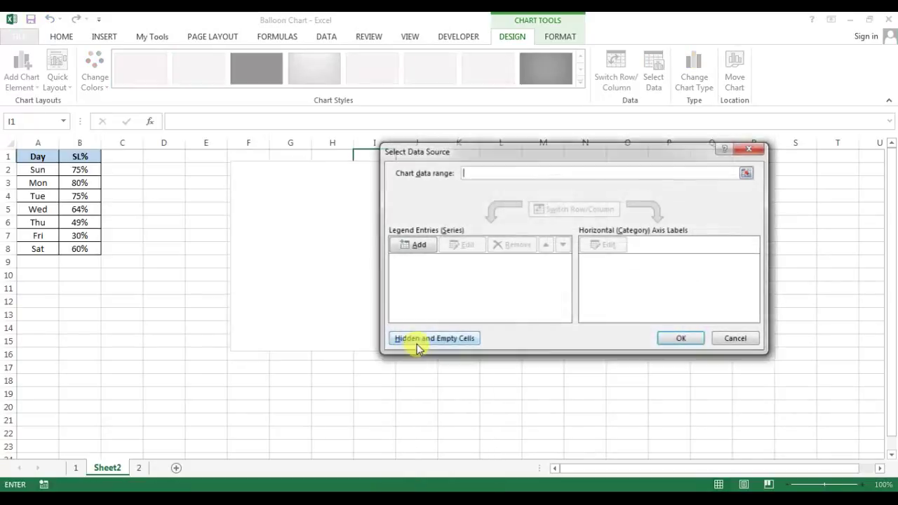
click(426, 250)
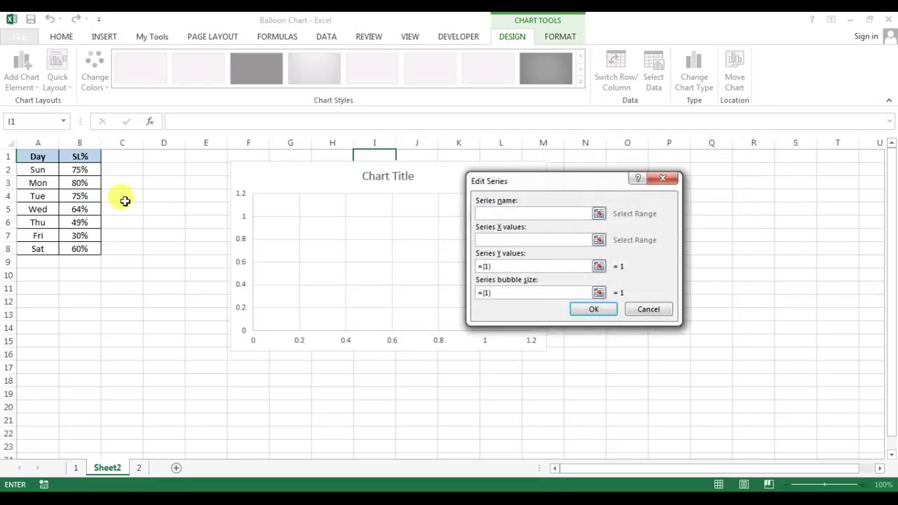
click(80, 158)
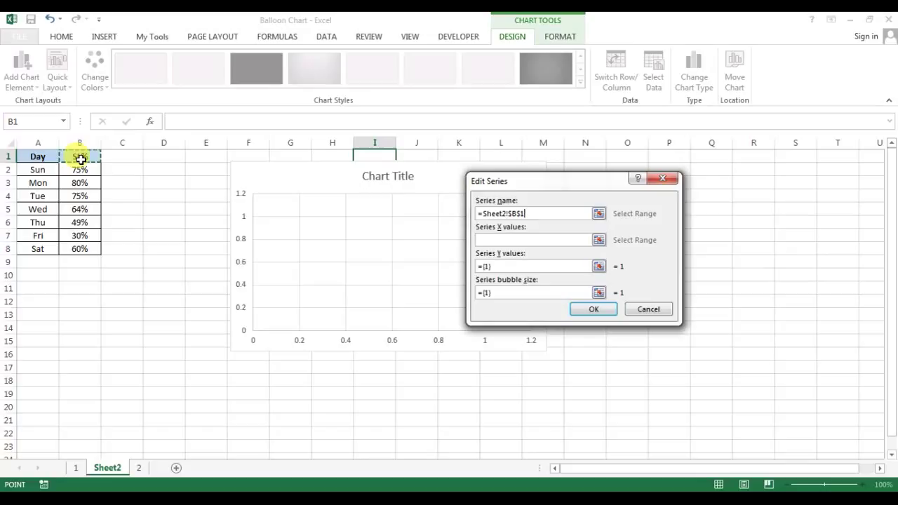
click(515, 265)
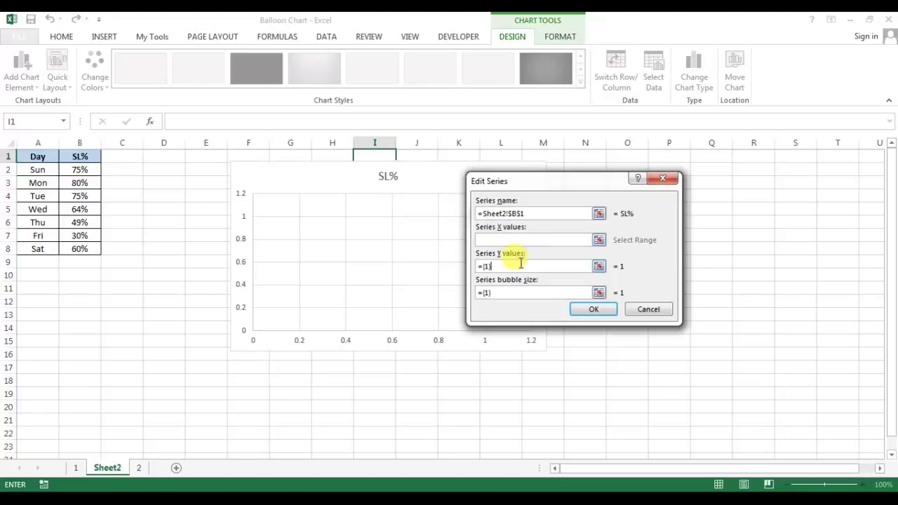
key(BackSpace)
key(BackSpace)
click(85, 173)
key(ctrl+shift+Down)
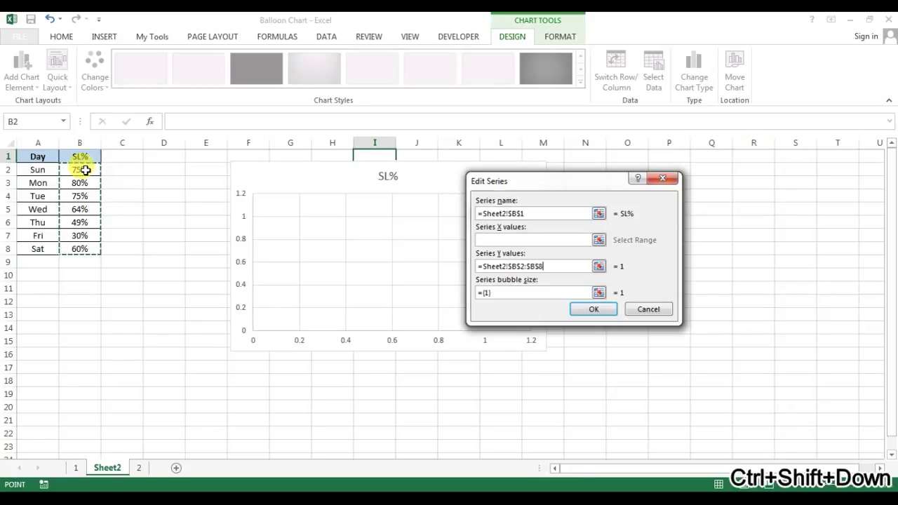
click(513, 295)
Set the series bubble sizes to ={1,1,1,1,1,1,1} and confirm the series.
drag(556, 188, 659, 170)
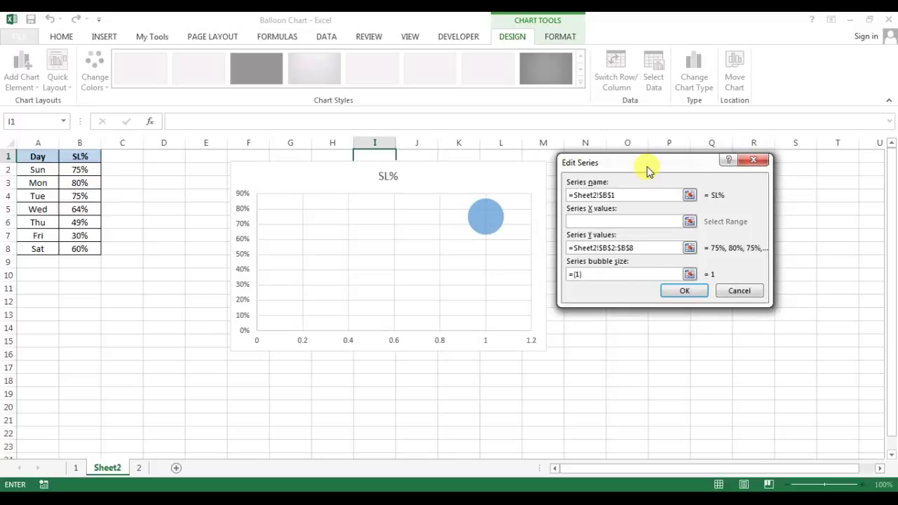
drag(600, 273, 590, 274)
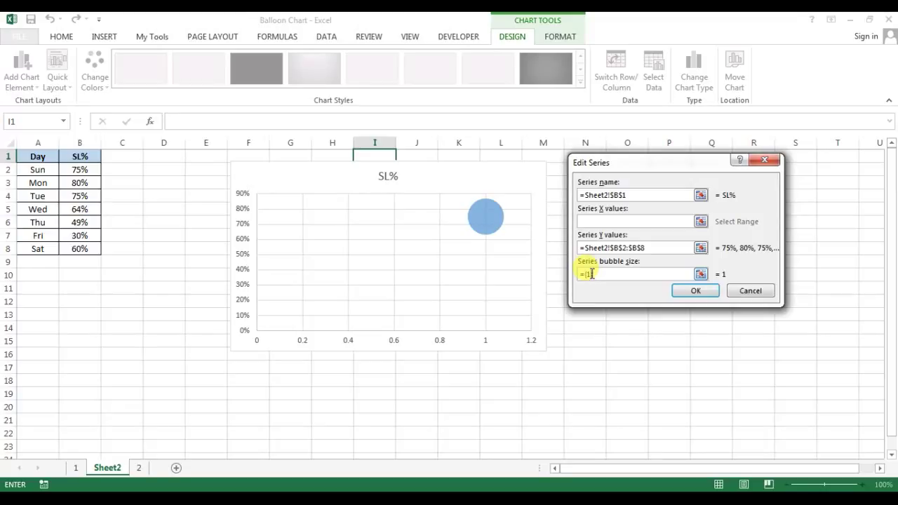
text(})
click(602, 274)
text(1)
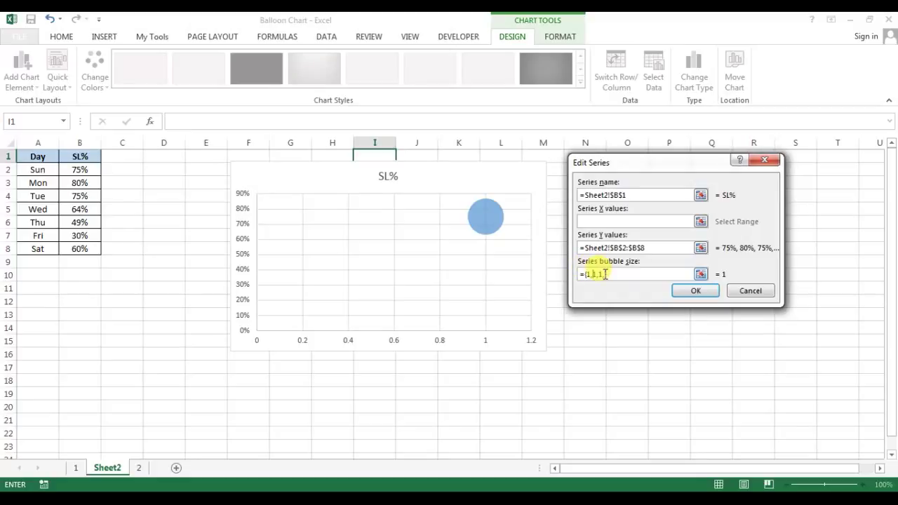
text(,1,1,1,1,1)
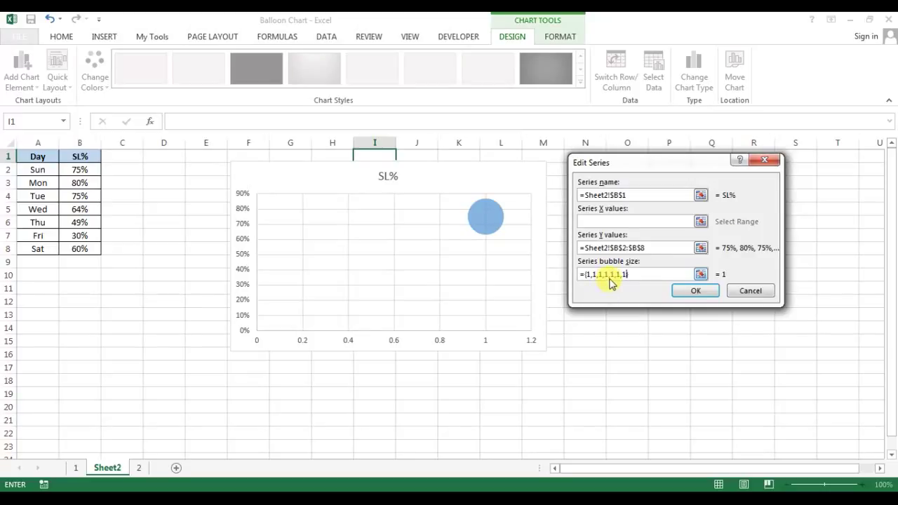
click(689, 292)
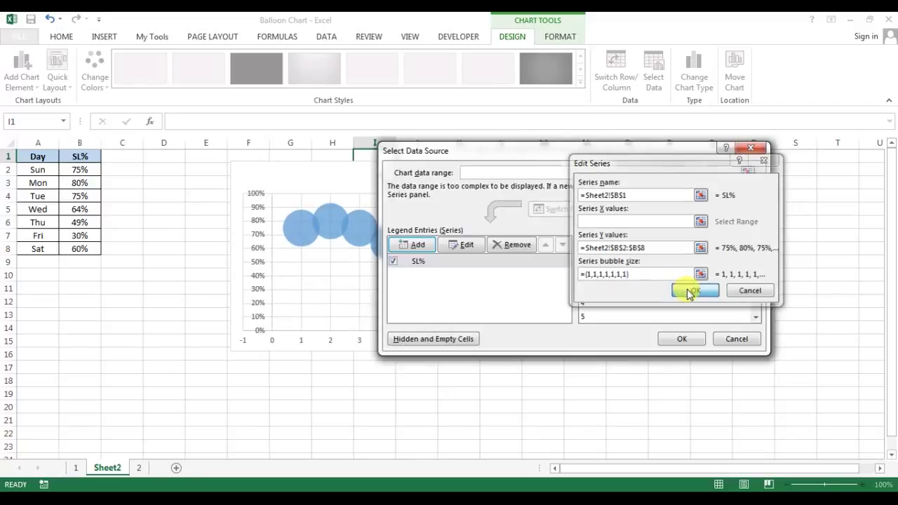
drag(757, 291, 758, 305)
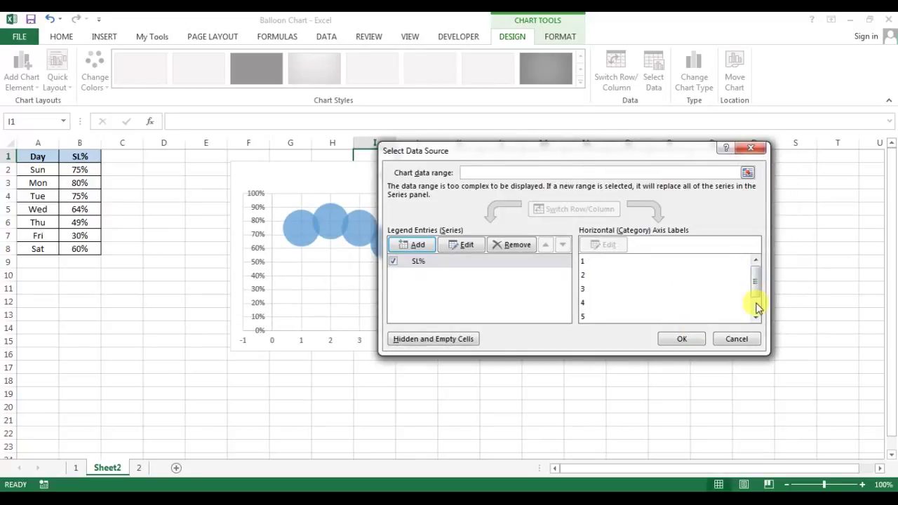
Shift the bubble chart left and stretch its width out to column P.
click(688, 338)
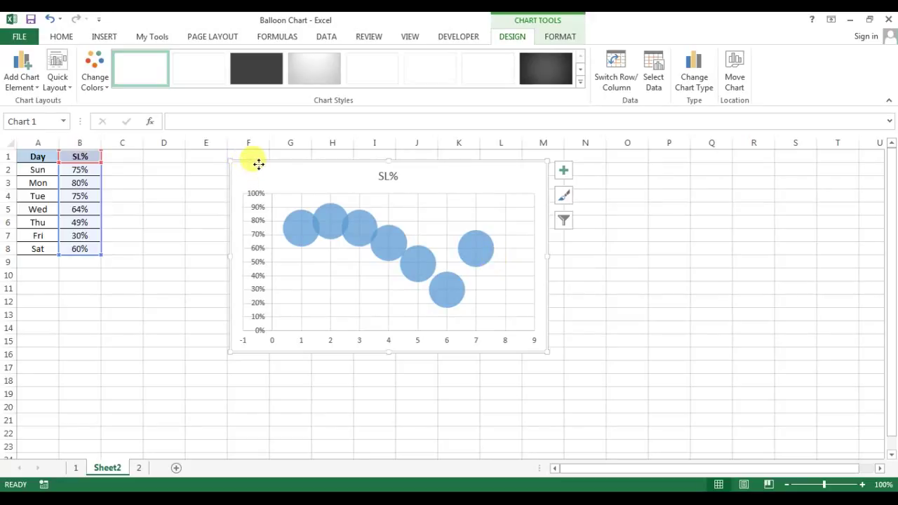
drag(258, 165, 196, 162)
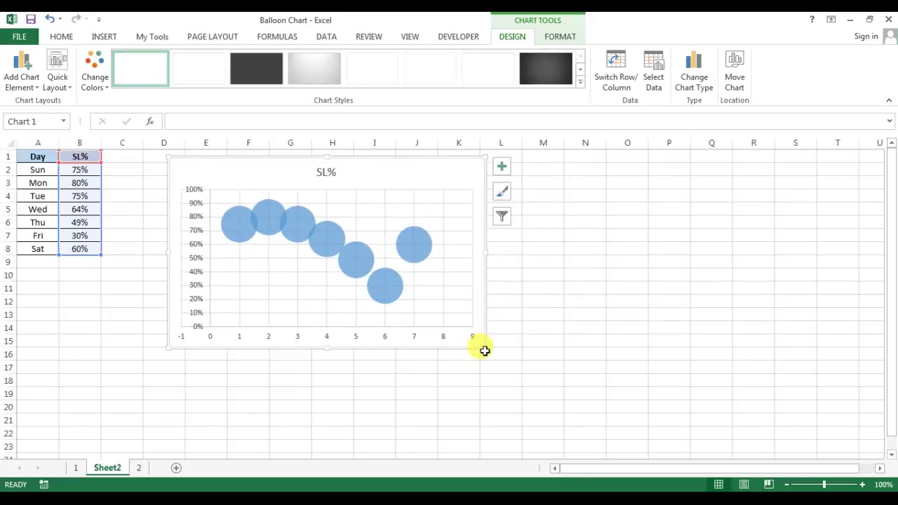
drag(484, 346, 661, 349)
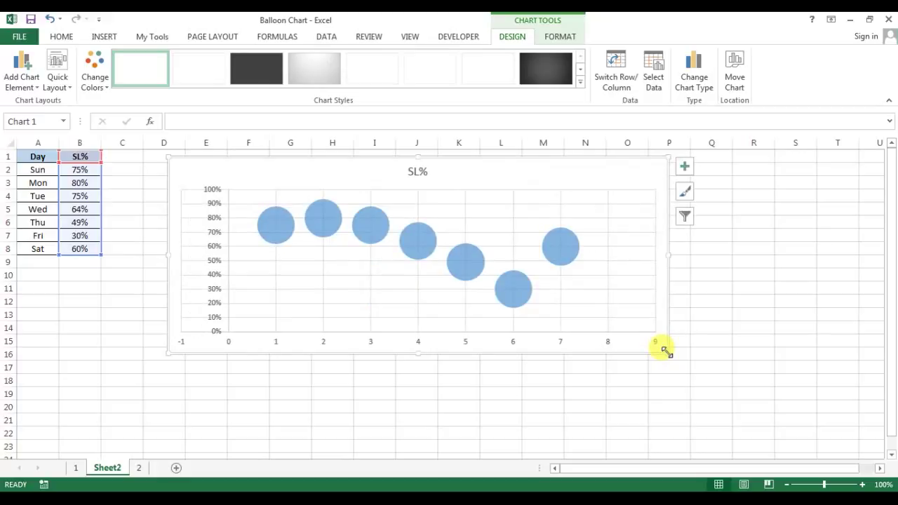
Set the vertical axis bounds to minimum 0 and maximum 1.
double_click(219, 263)
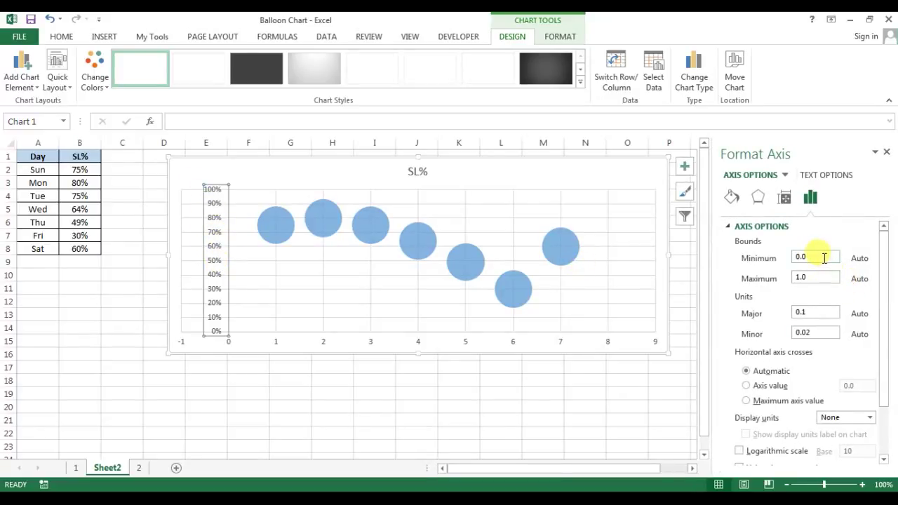
double_click(798, 257)
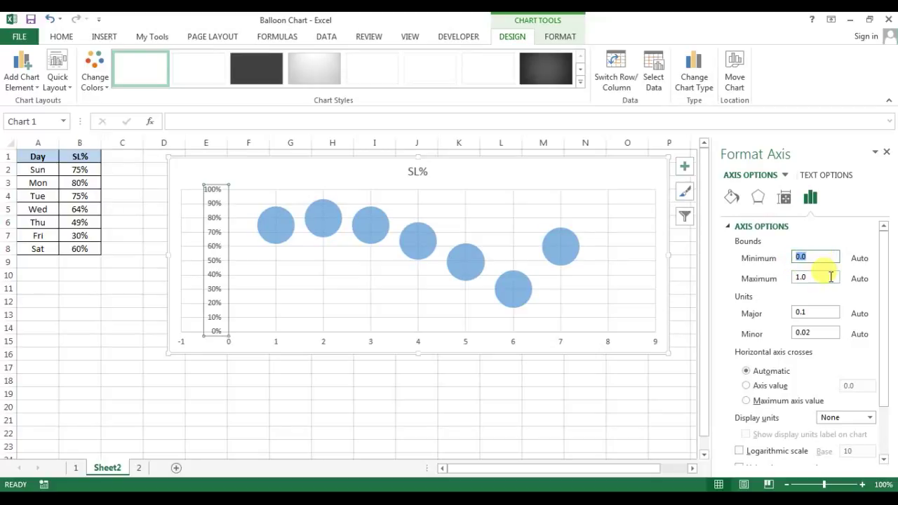
text(0)
click(826, 278)
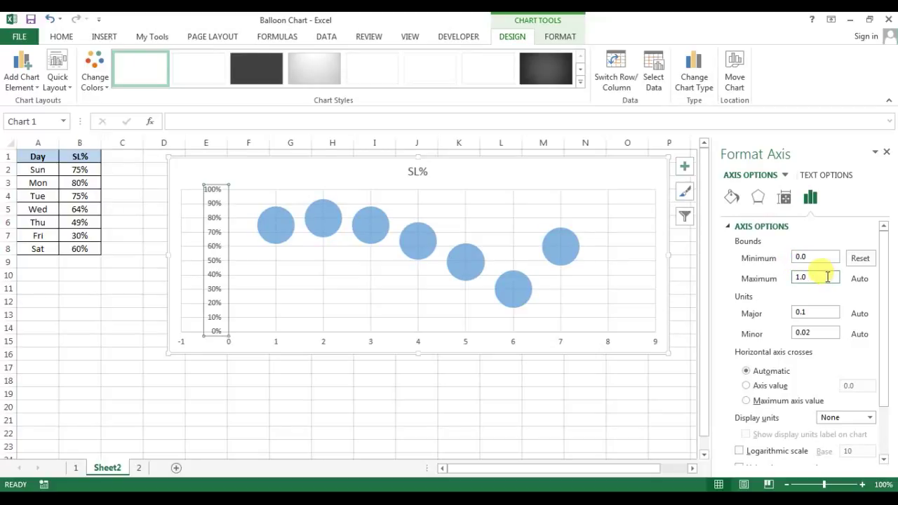
drag(827, 277, 764, 278)
text(1)
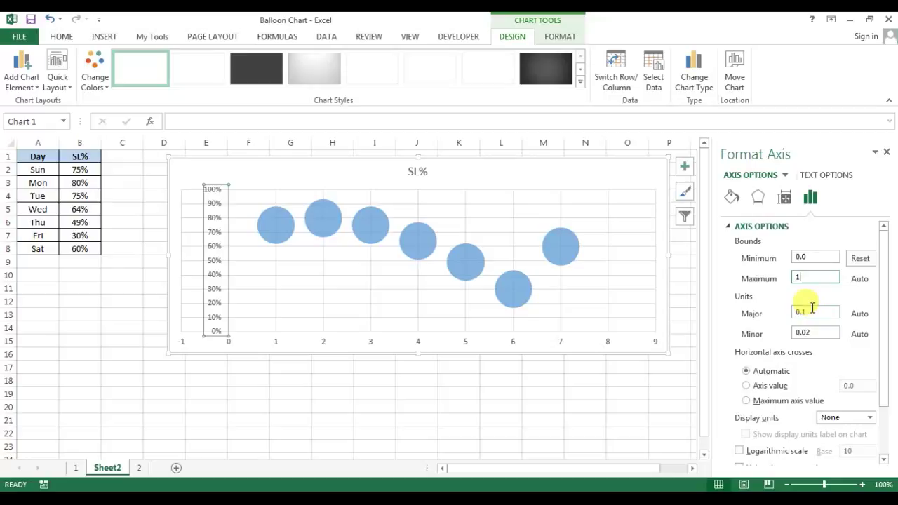
click(812, 311)
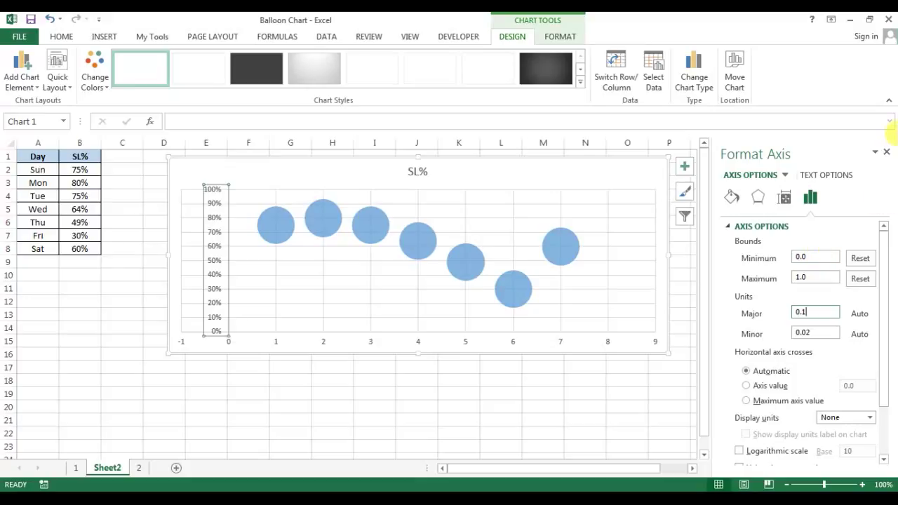
click(888, 154)
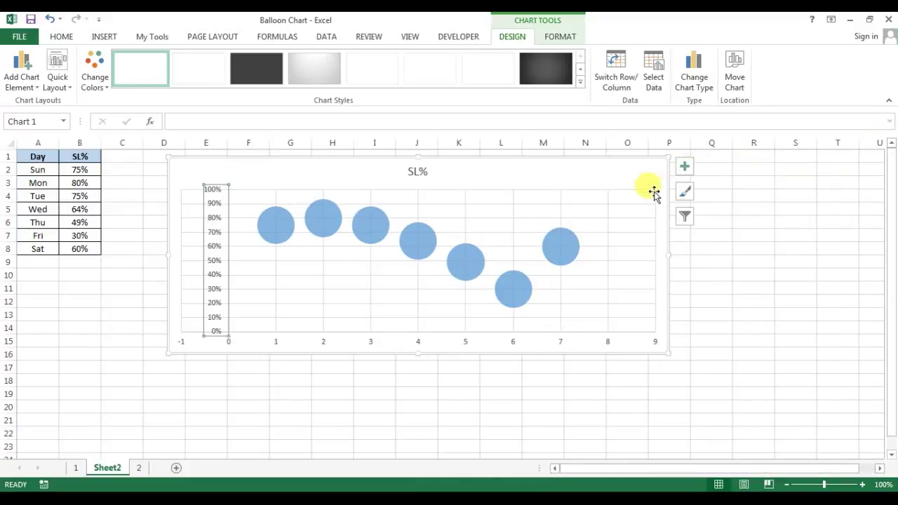
Hide axes, chart title and gridlines, add error bars, and make the chart taller to row 18.
click(684, 169)
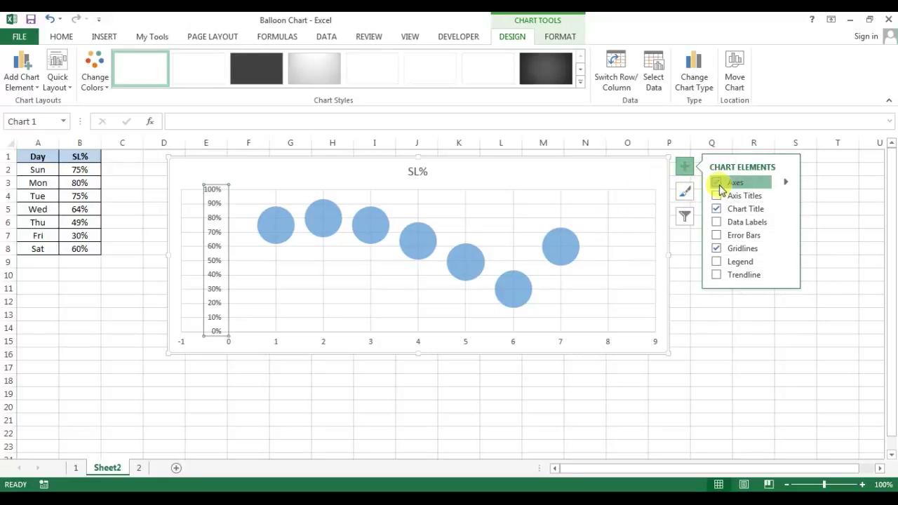
click(716, 183)
click(716, 208)
click(716, 249)
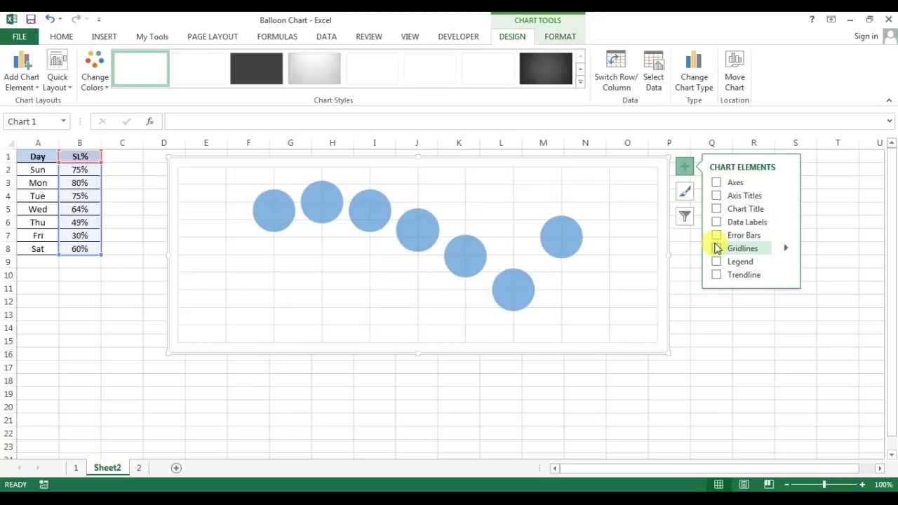
click(718, 236)
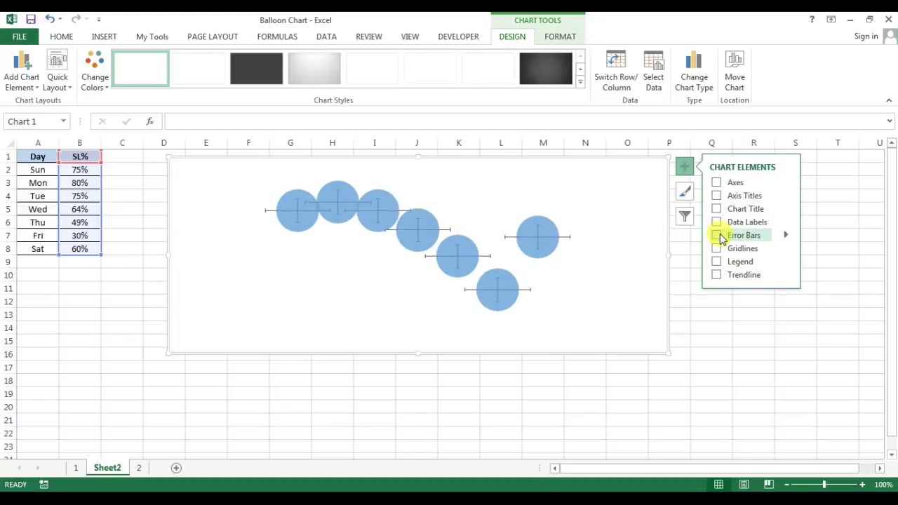
click(716, 236)
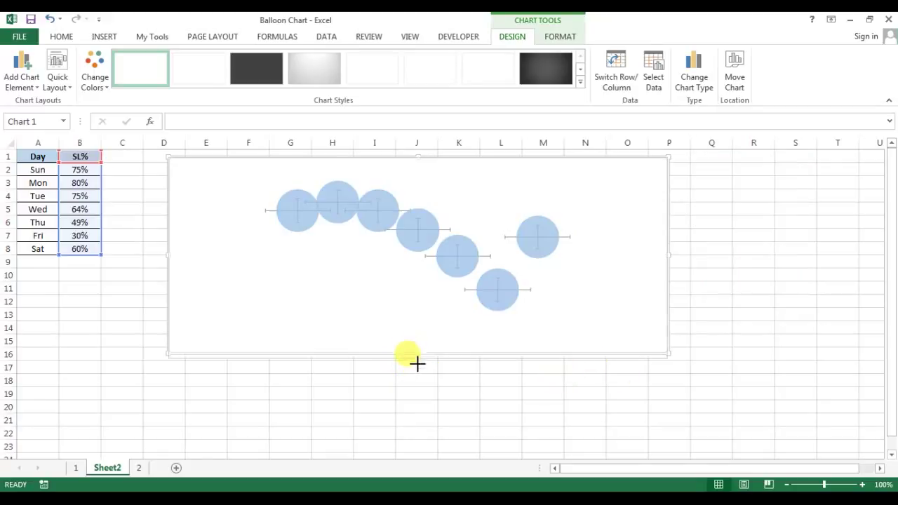
drag(417, 353, 416, 378)
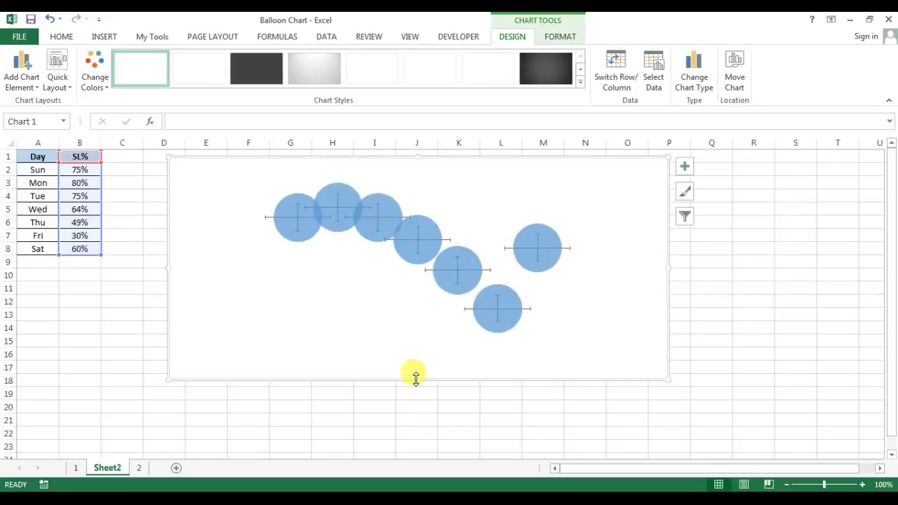
click(542, 250)
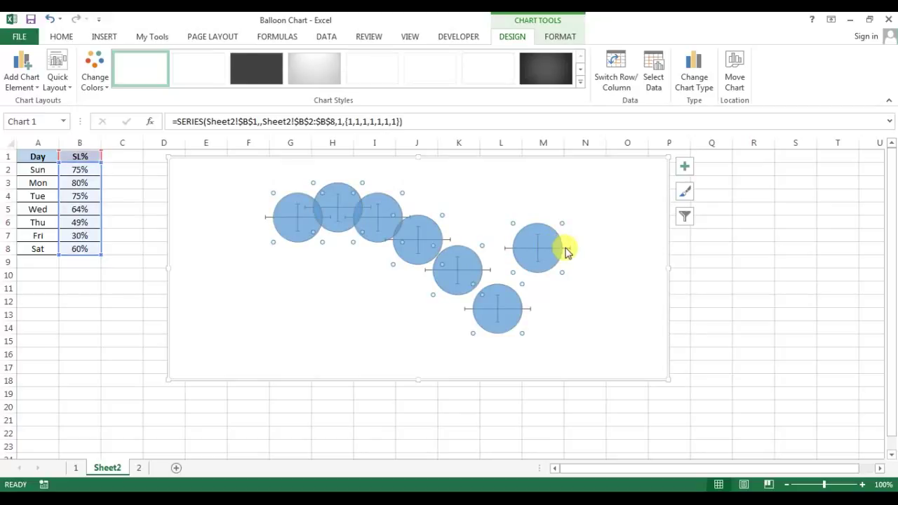
Open Format Error Bars and switch to the Series "SL%" Y Error Bars.
click(567, 249)
right_click(567, 251)
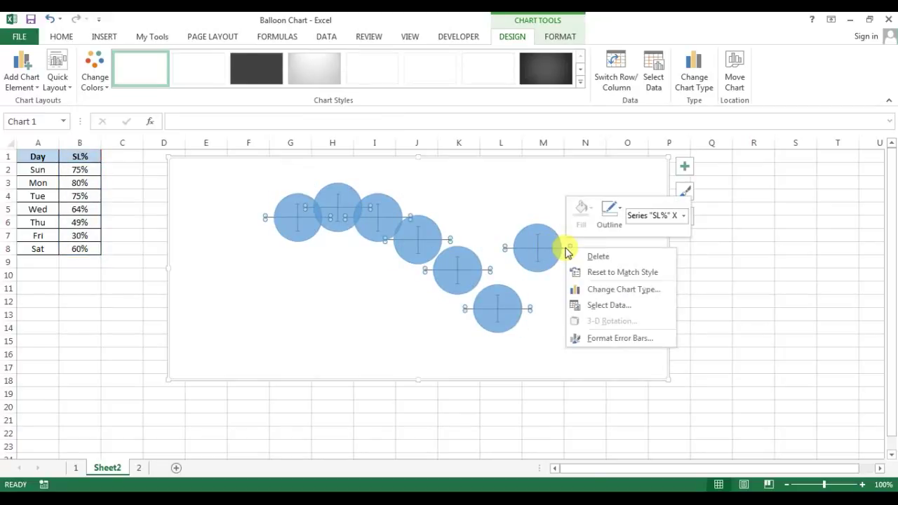
click(605, 338)
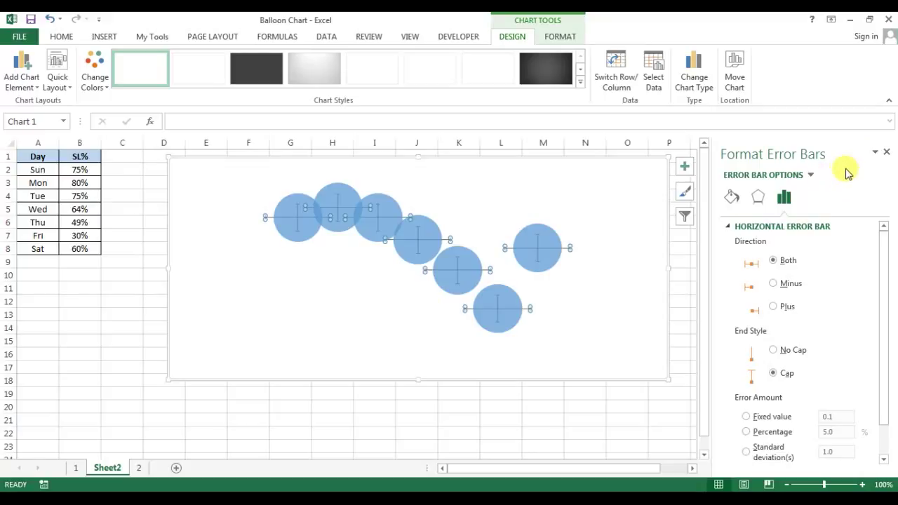
click(810, 175)
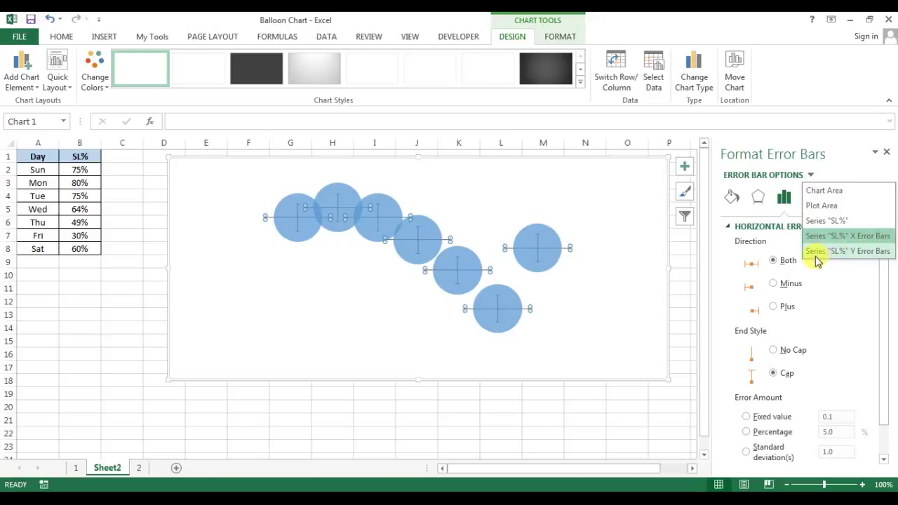
click(864, 254)
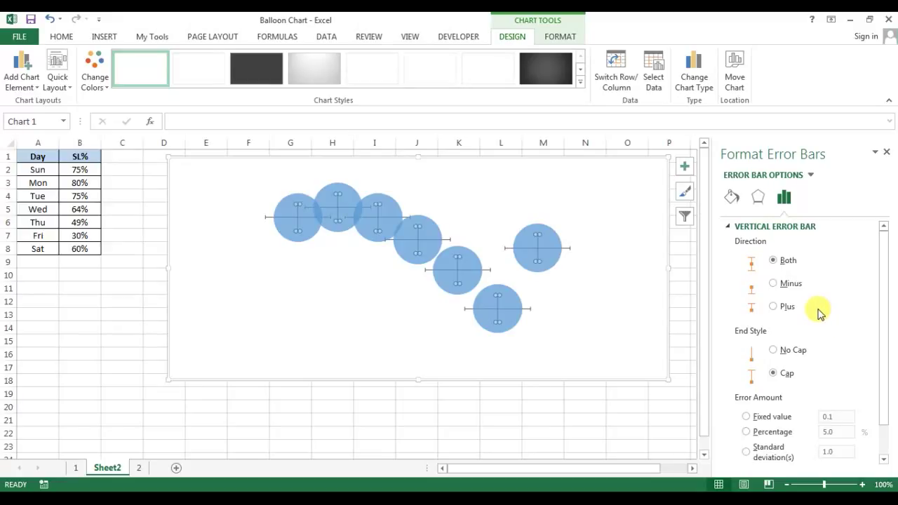
Set Y error bars to Minus direction at 100% and delete the horizontal error bars.
click(774, 284)
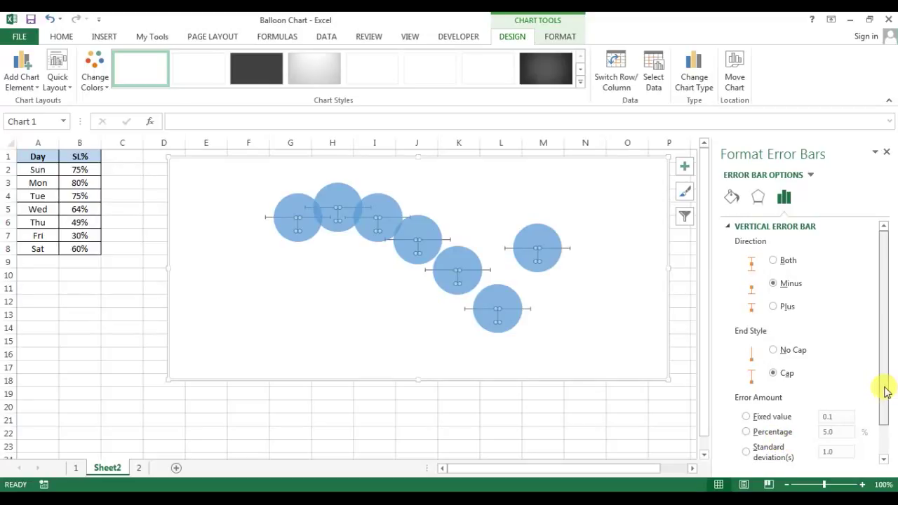
drag(885, 390, 884, 426)
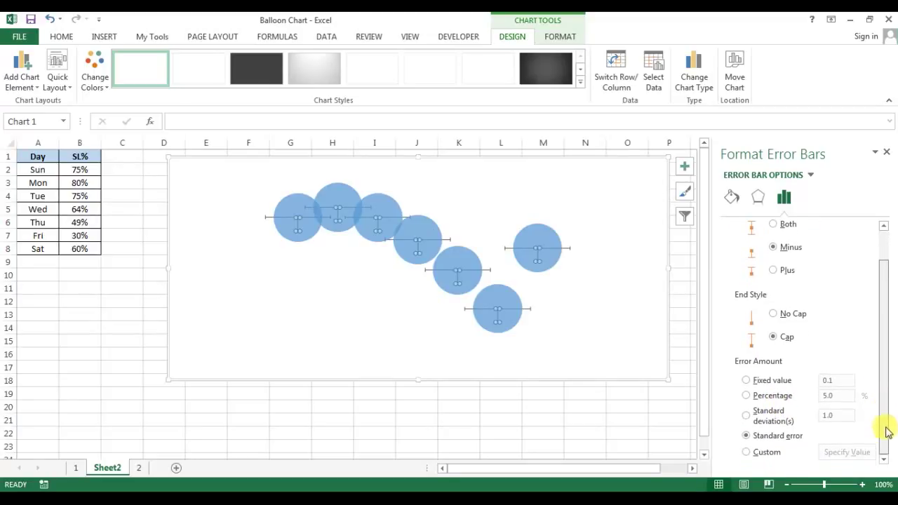
click(758, 397)
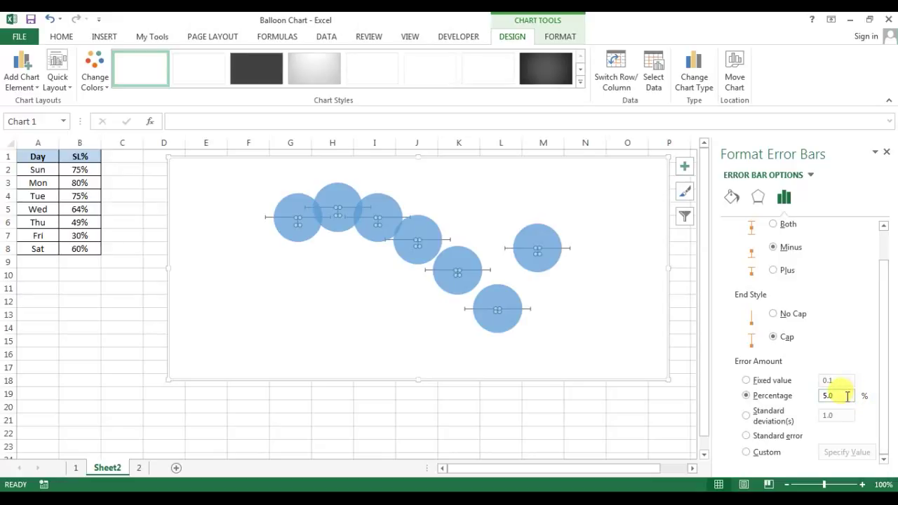
drag(847, 397, 823, 398)
text(100)
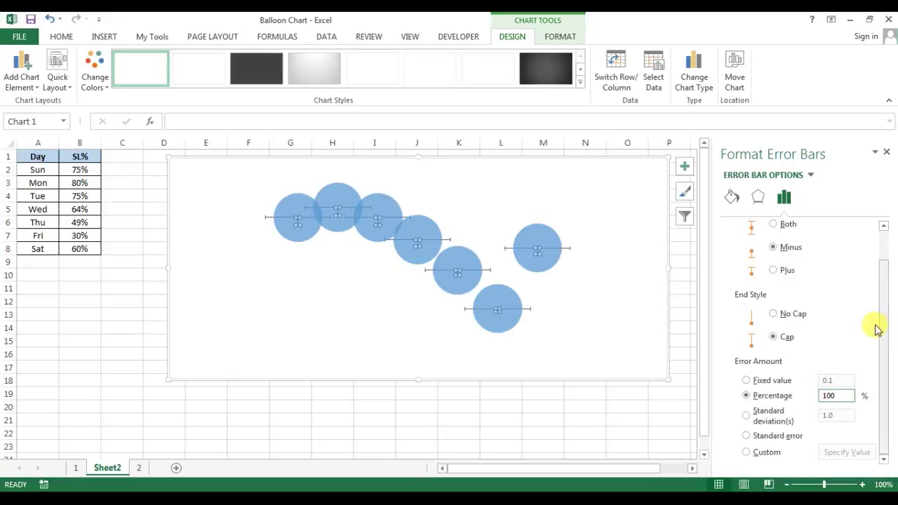
click(641, 337)
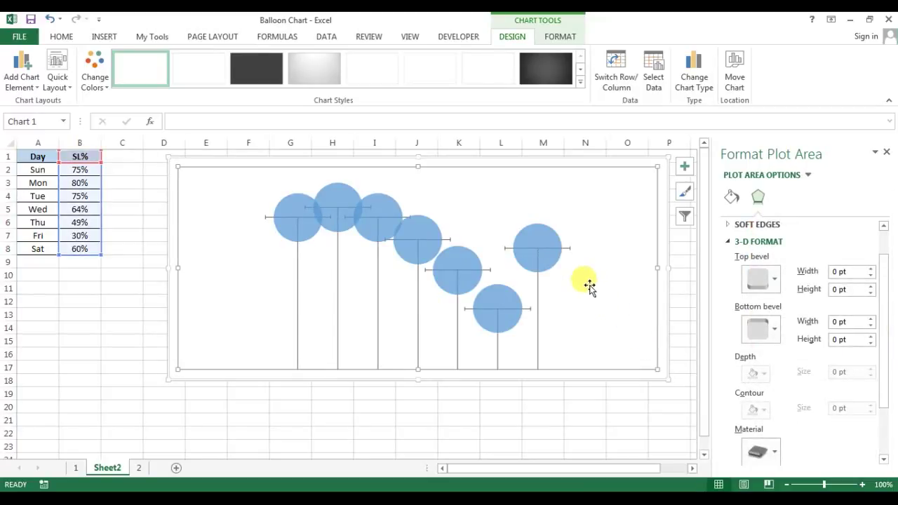
click(568, 250)
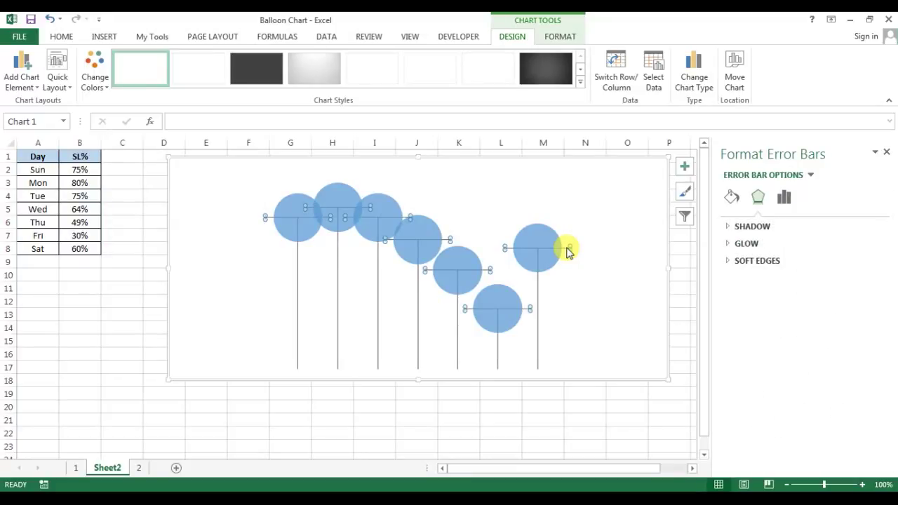
key(Delete)
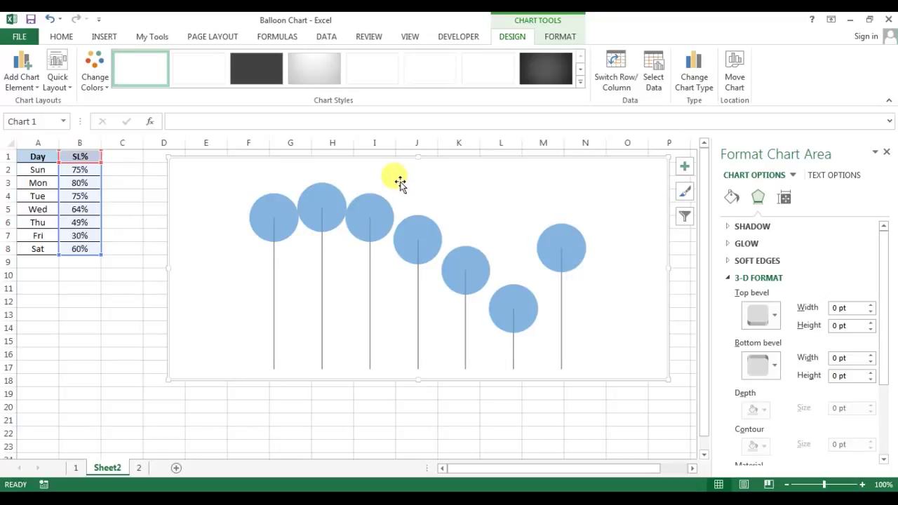
Turn on 'Vary colors by point' in the bubble series' Fill & Line settings.
click(430, 228)
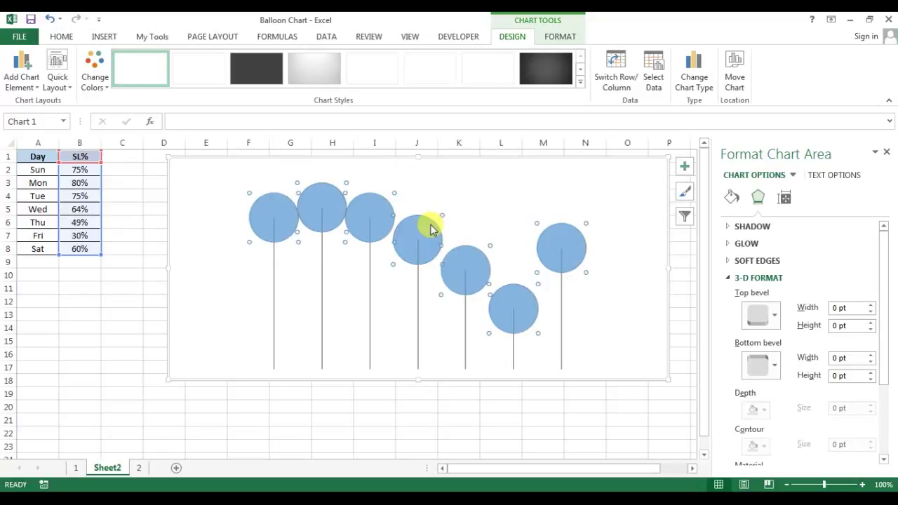
right_click(431, 229)
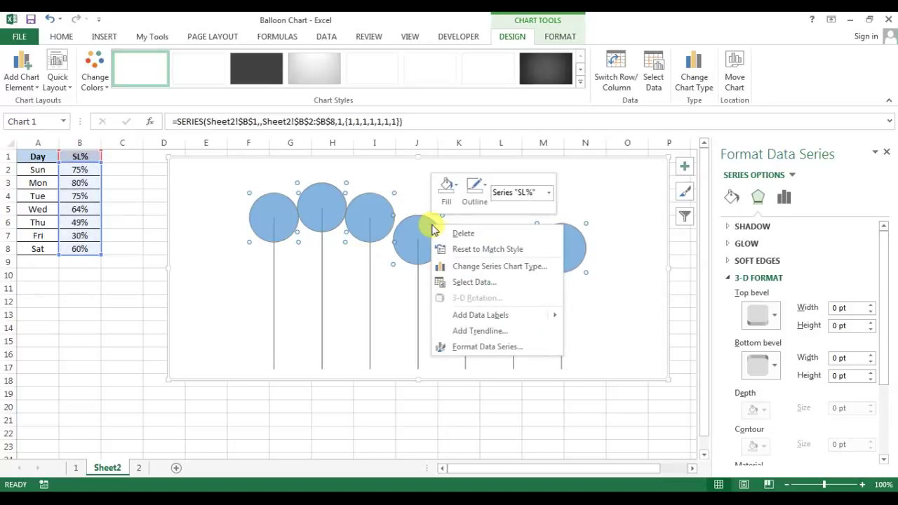
click(474, 347)
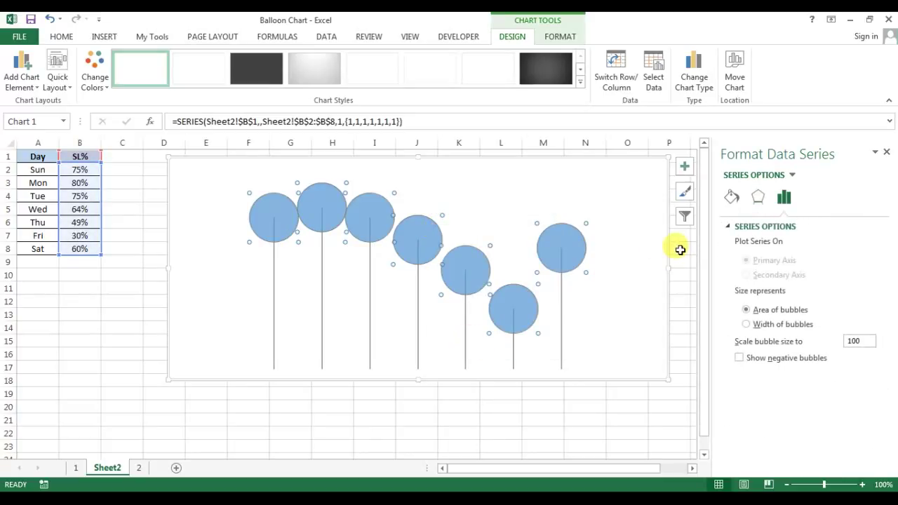
click(732, 199)
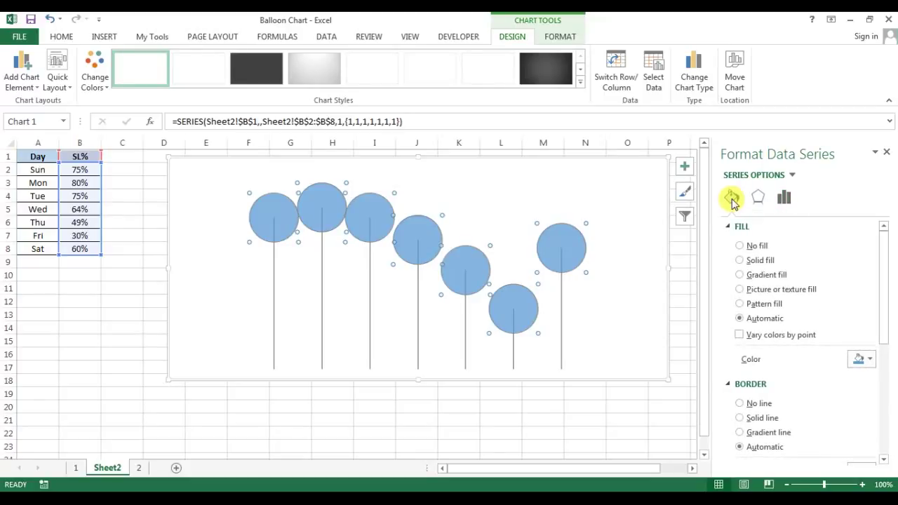
click(740, 335)
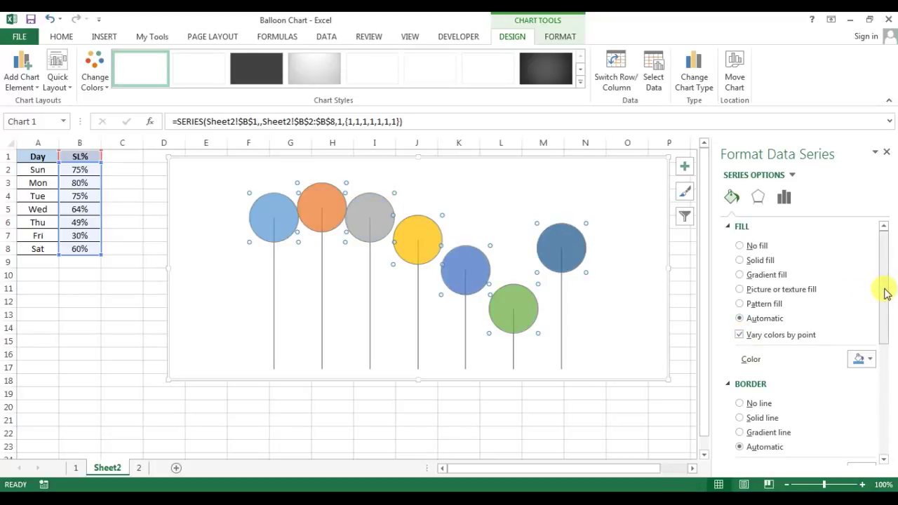
mouse_move(886, 293)
mouse_down()
mouse_move(889, 404)
mouse_move(884, 364)
mouse_up()
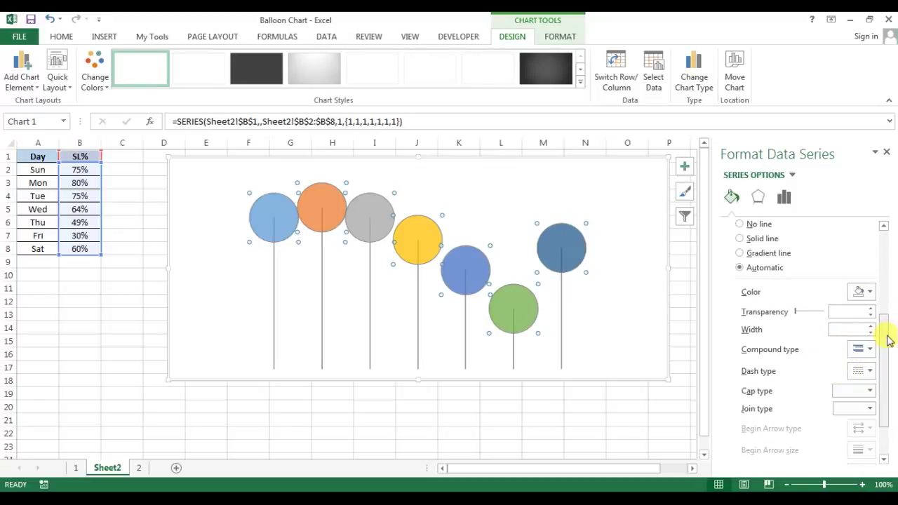
mouse_move(887, 342)
mouse_down()
mouse_move(888, 298)
mouse_move(888, 330)
mouse_up()
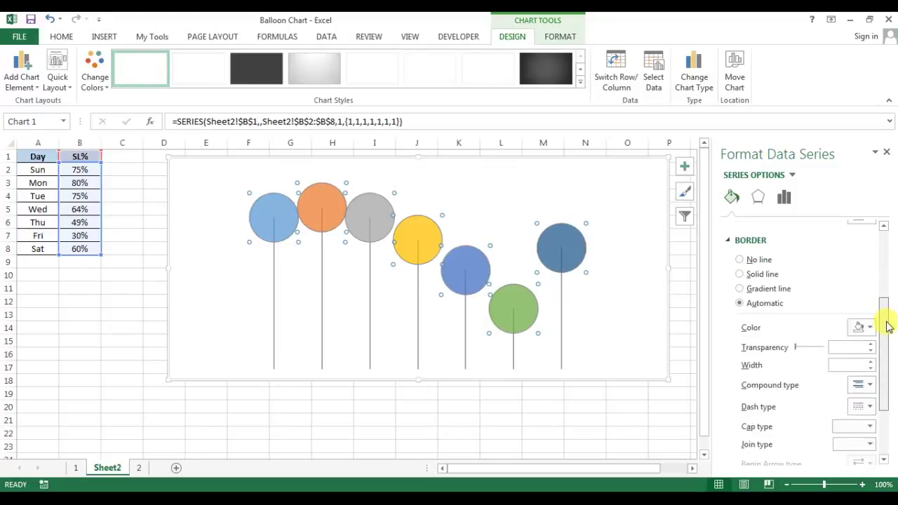
Make the balloon-string error bars solid 1.5 pt lines with Oval Arrow end caps.
click(561, 330)
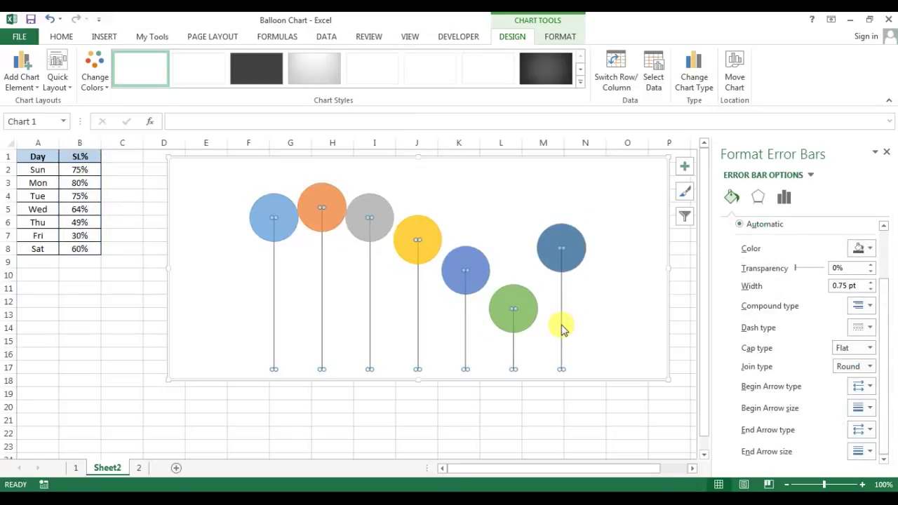
drag(887, 335, 885, 247)
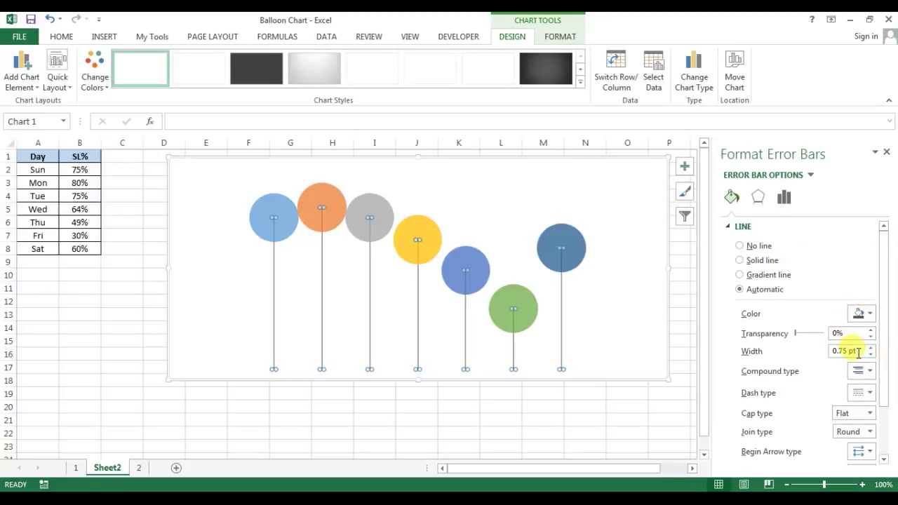
drag(857, 353, 828, 356)
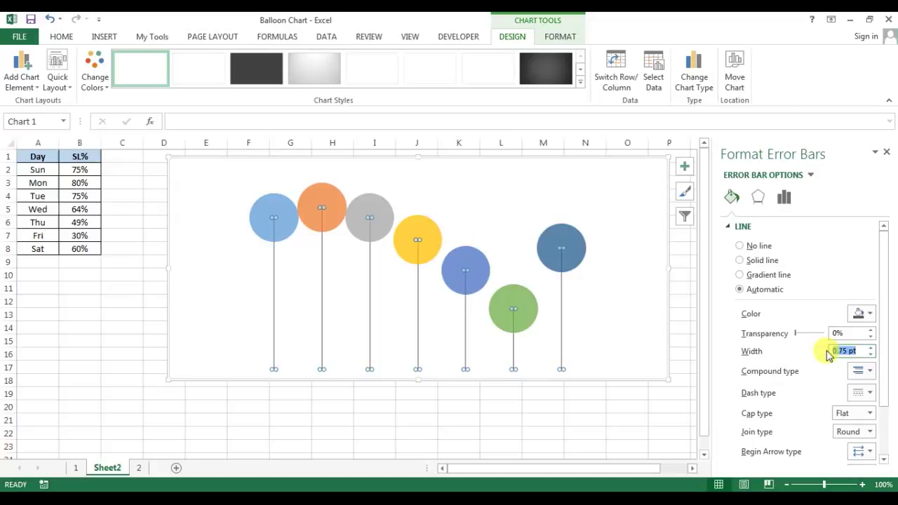
text(2)
drag(835, 351, 802, 353)
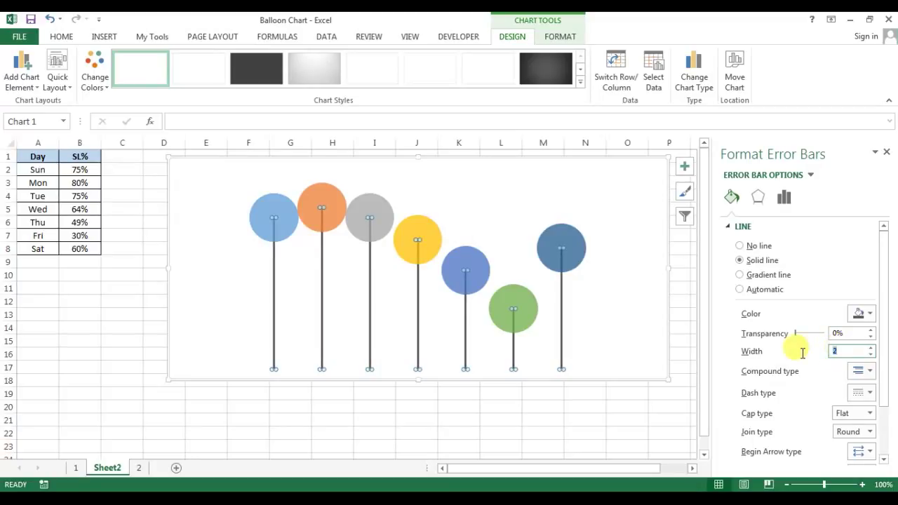
text(1)
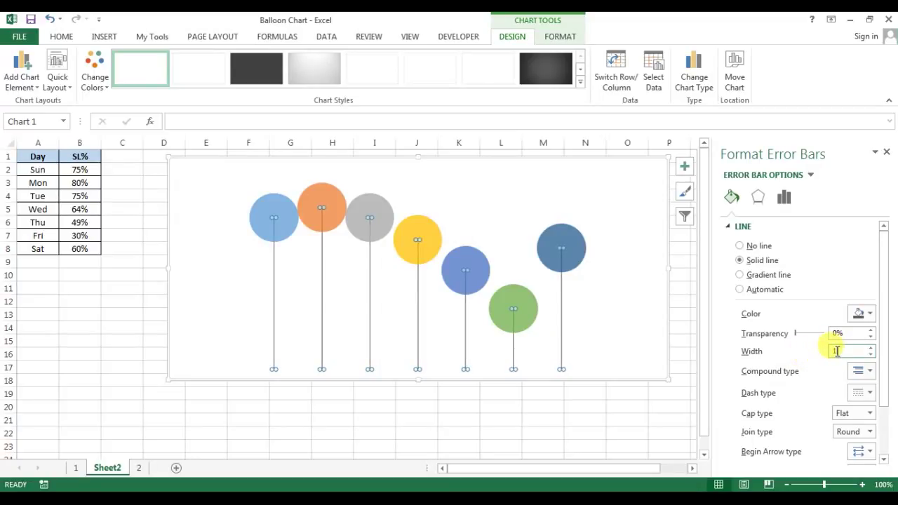
text(.5)
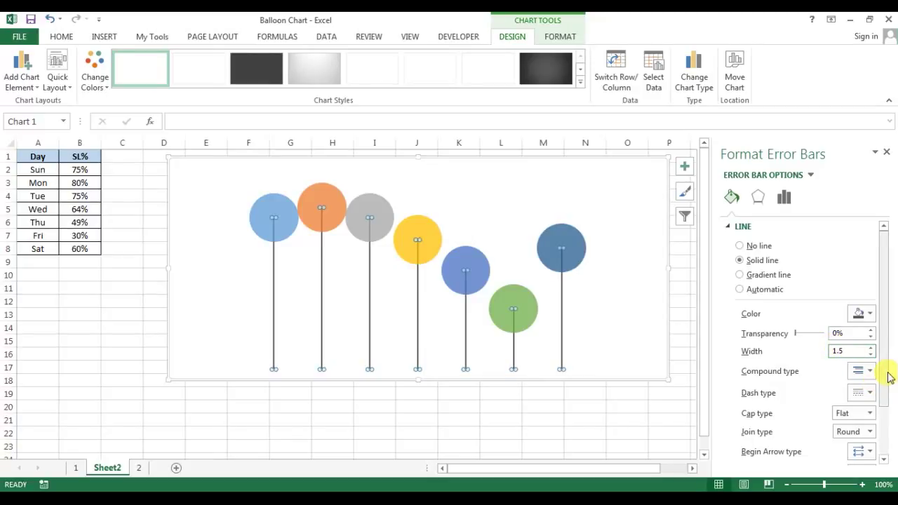
drag(888, 377, 894, 432)
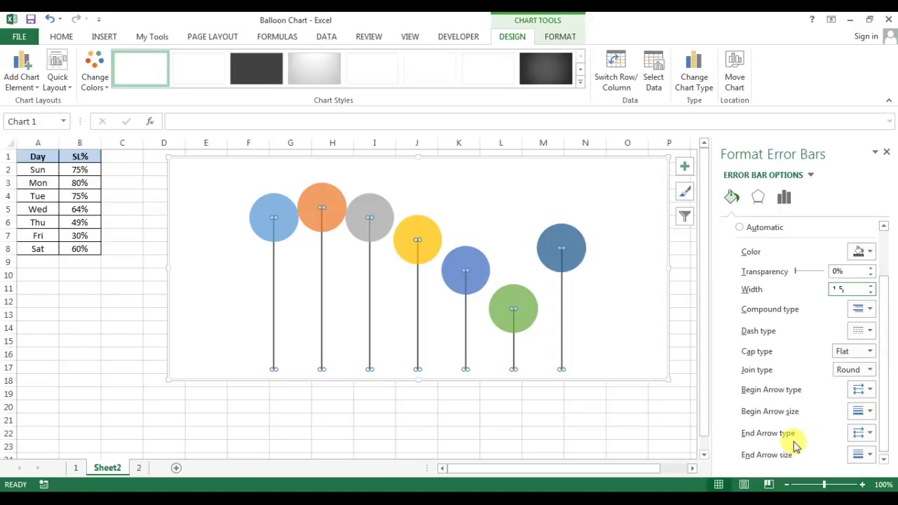
click(866, 438)
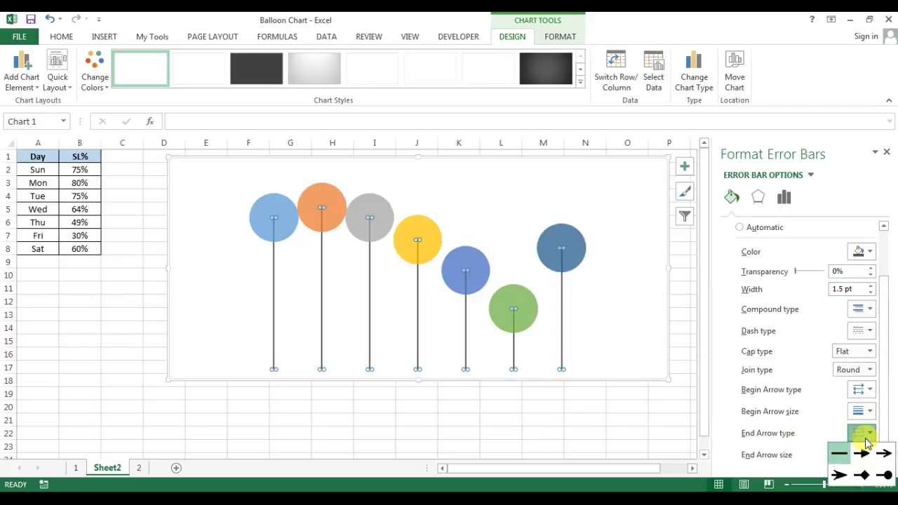
click(886, 477)
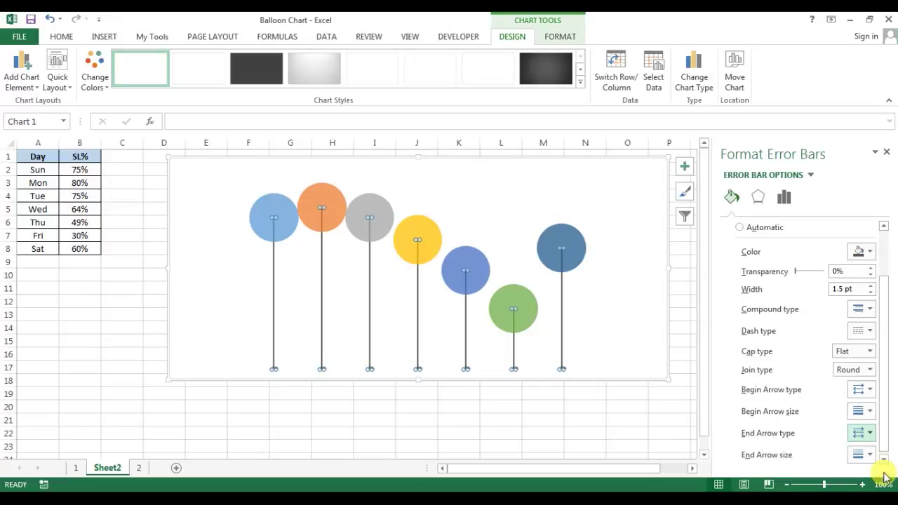
Change the balloon bubble series chart type to X Y (Scatter) 3-D Bubble.
click(618, 366)
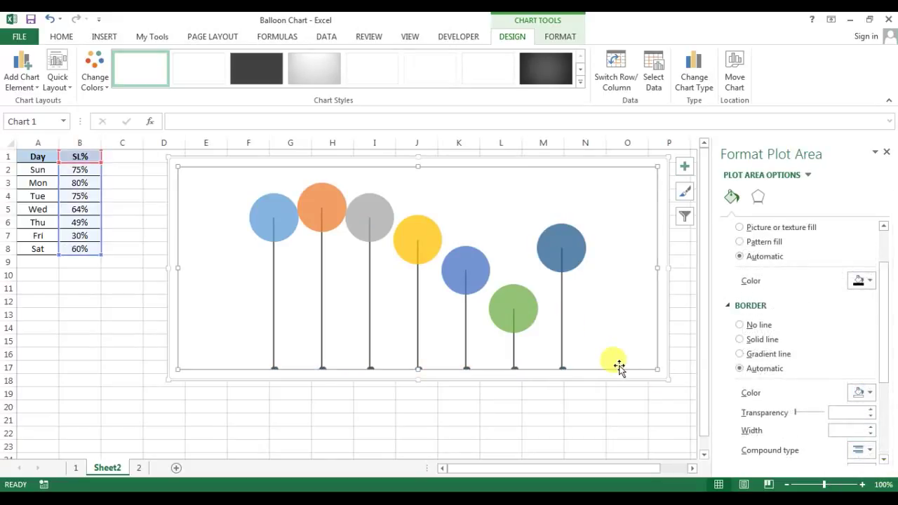
click(614, 382)
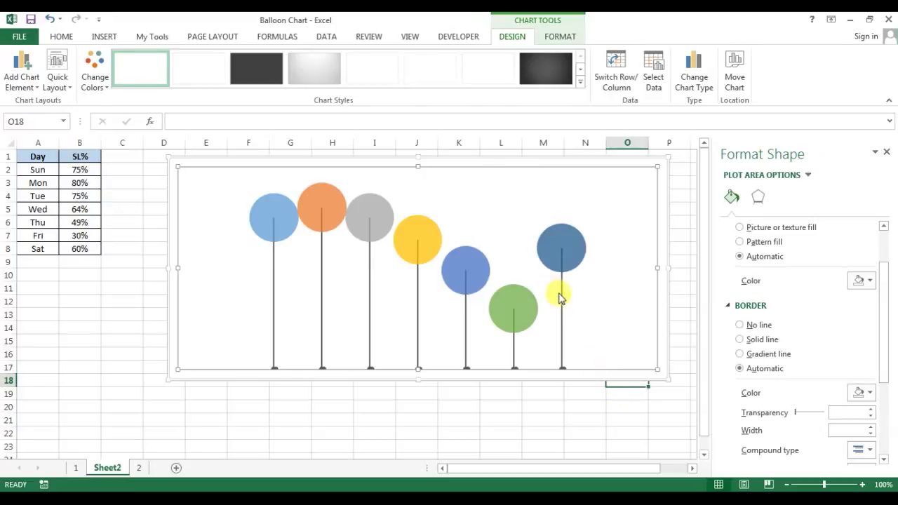
click(562, 161)
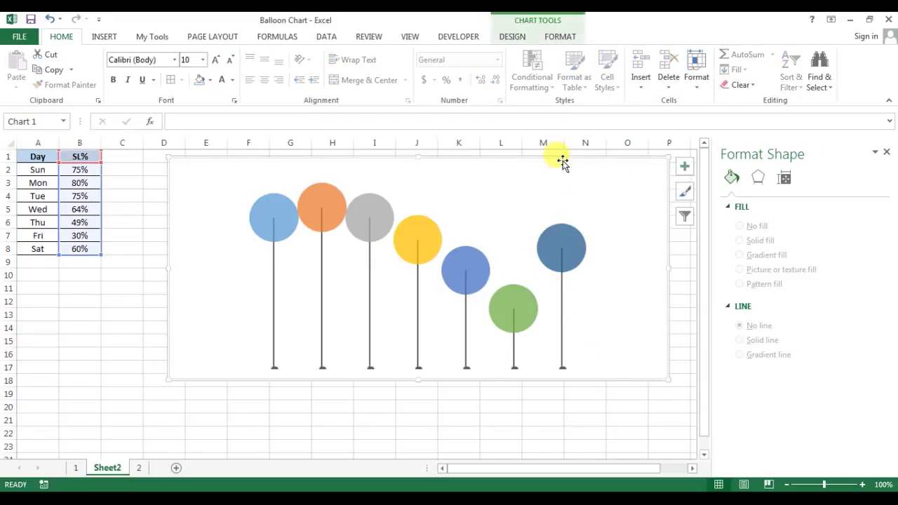
click(562, 36)
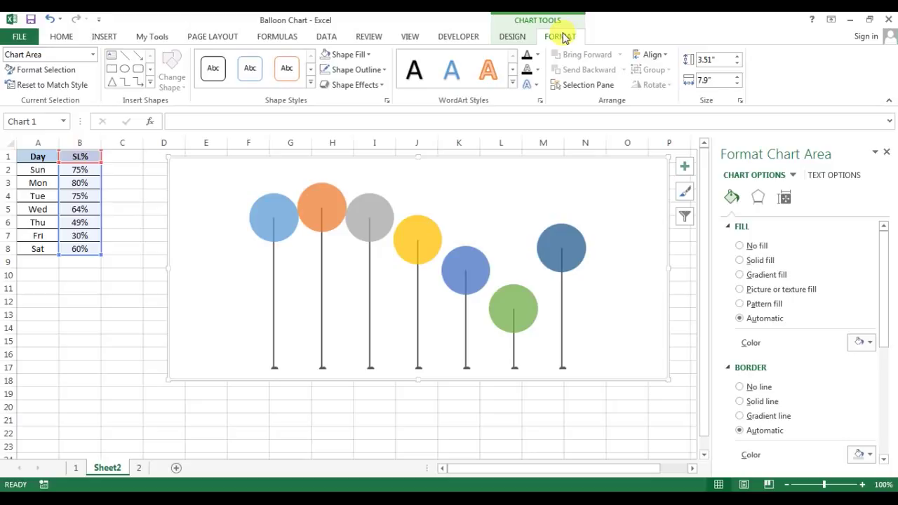
click(555, 239)
right_click(555, 238)
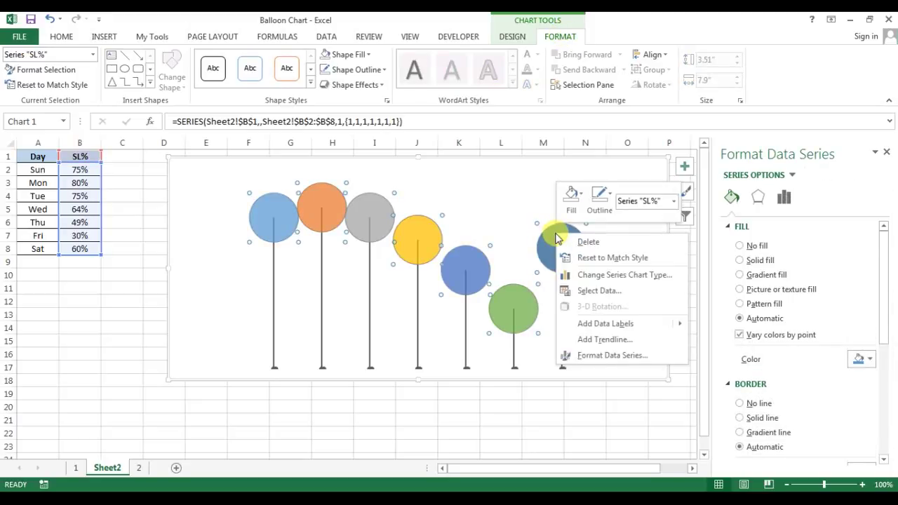
click(604, 277)
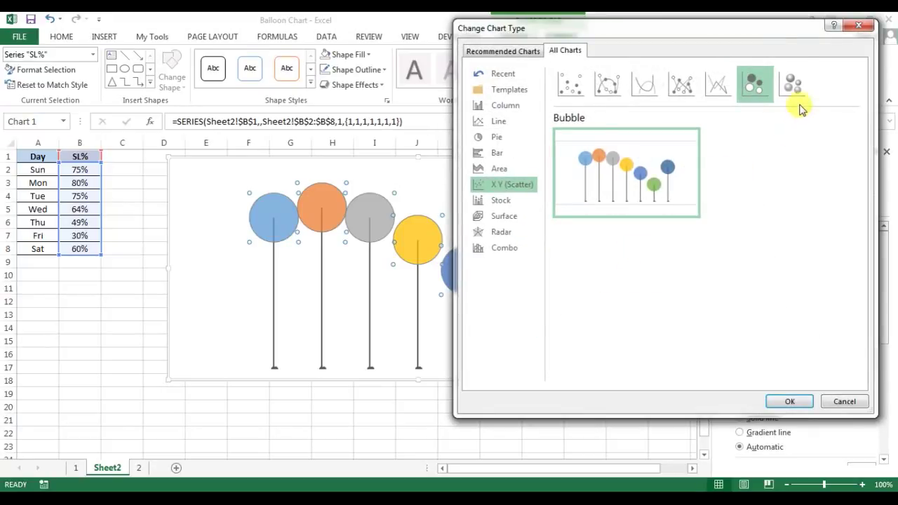
click(793, 86)
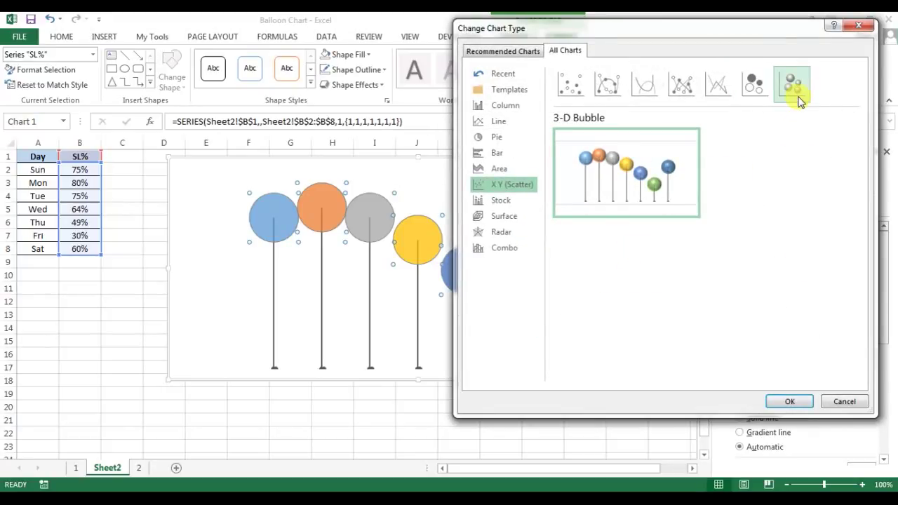
click(788, 401)
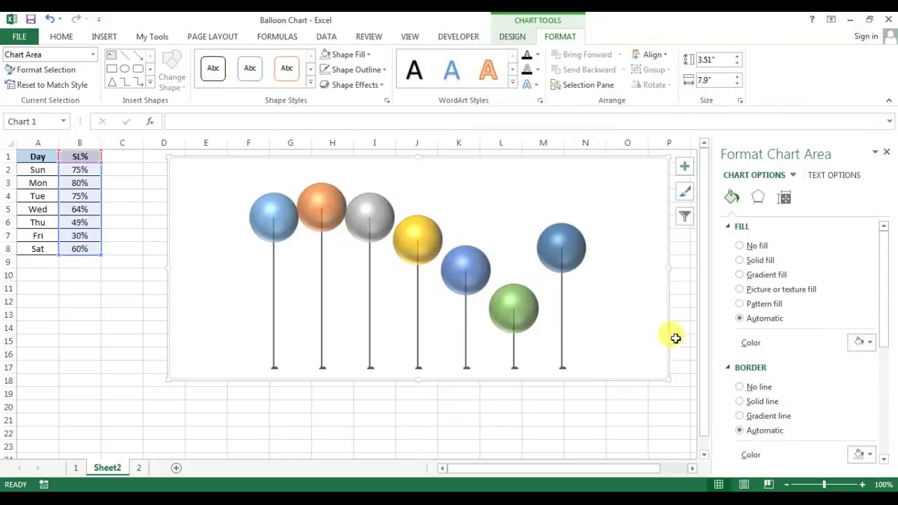
Apply chart Style 5 and stretch the chart's left edge out toward column C.
click(519, 36)
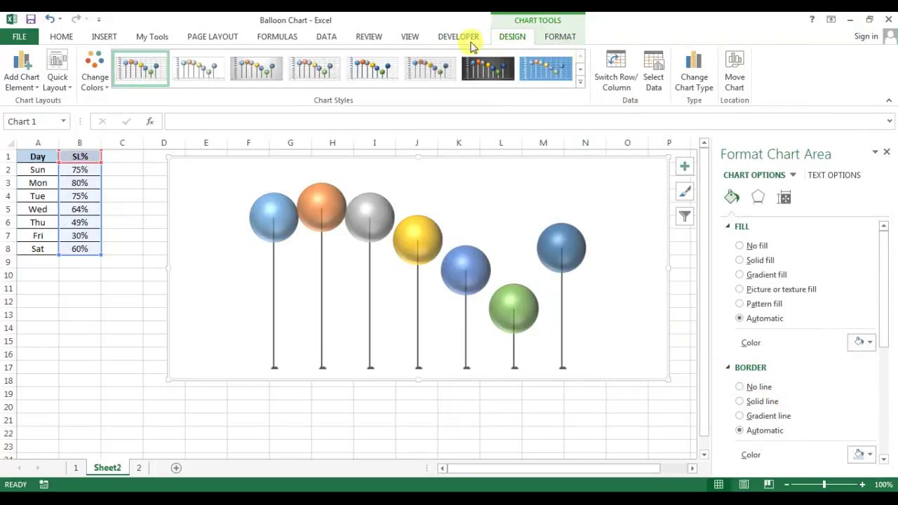
click(384, 73)
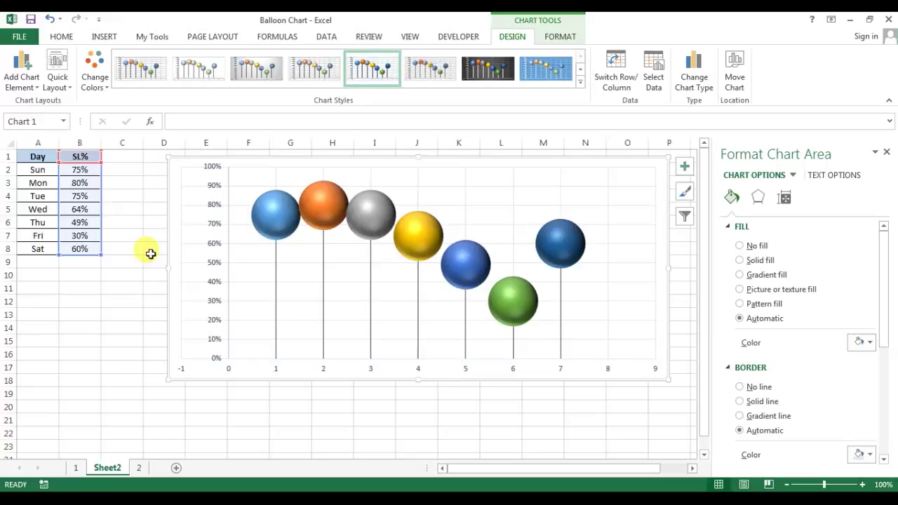
drag(166, 265, 116, 254)
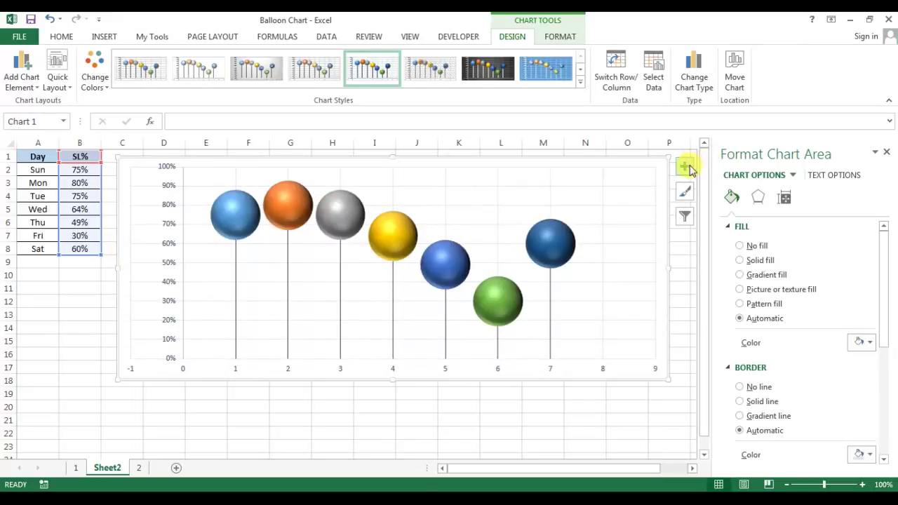
Remove the chart's axes and gridlines, then widen the chart to the right.
click(687, 167)
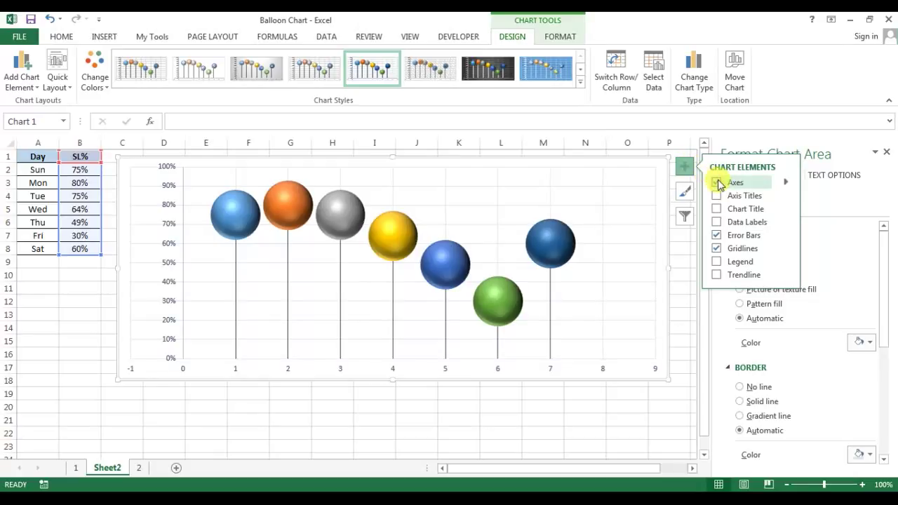
click(717, 182)
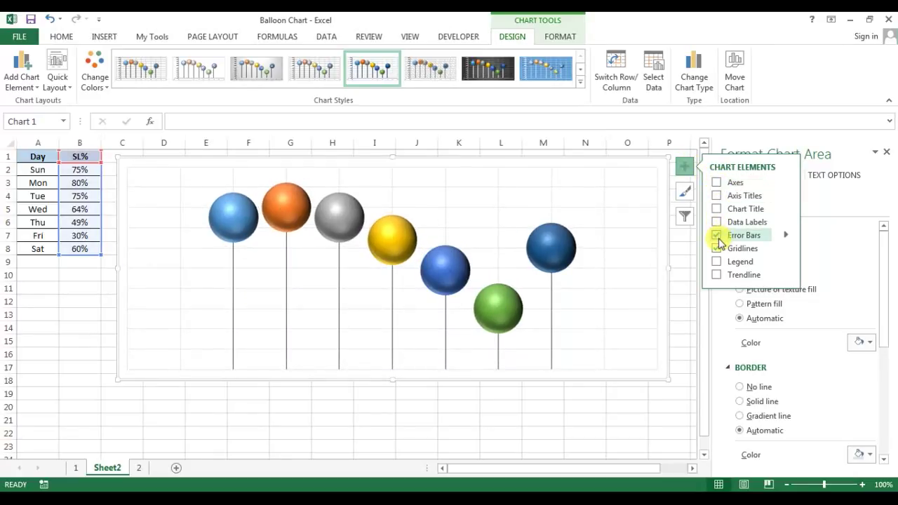
click(717, 249)
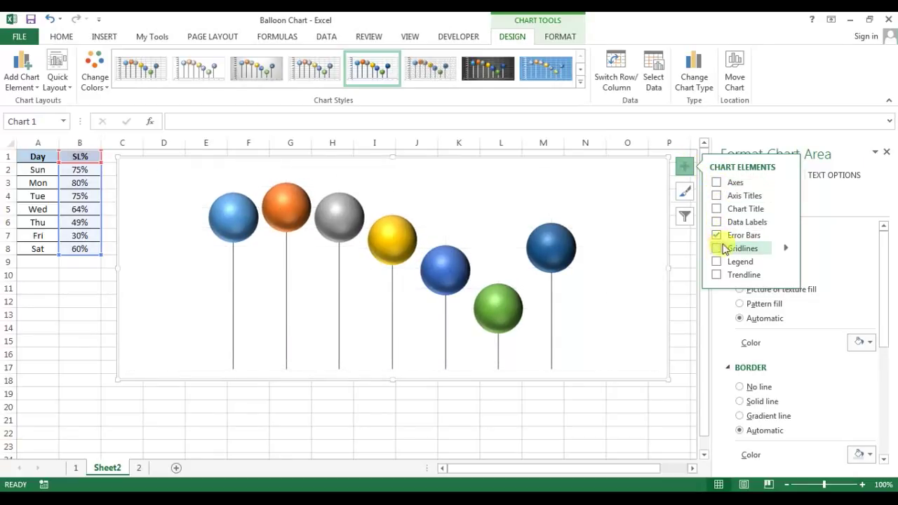
click(889, 154)
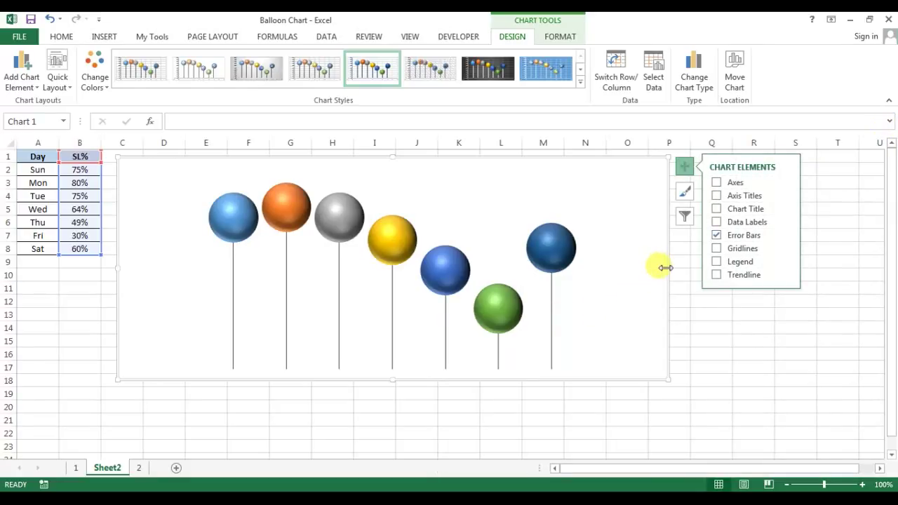
drag(670, 270, 702, 274)
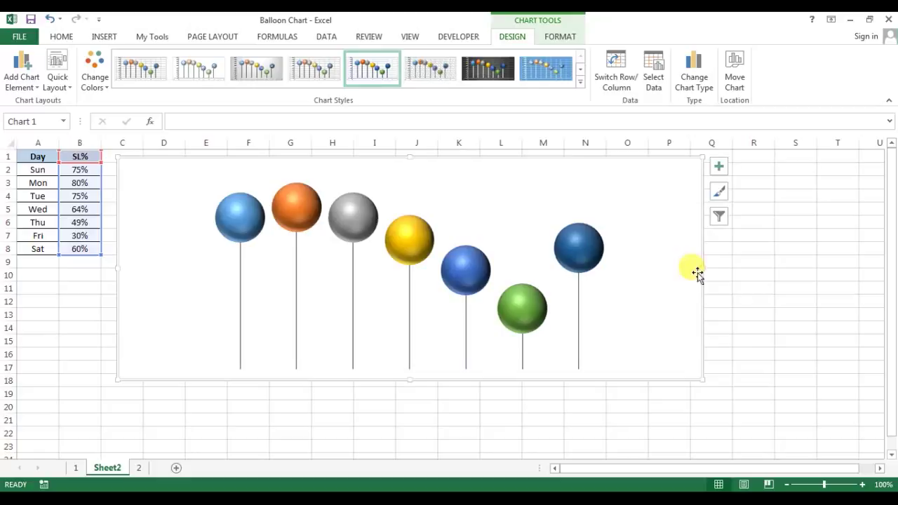
click(578, 310)
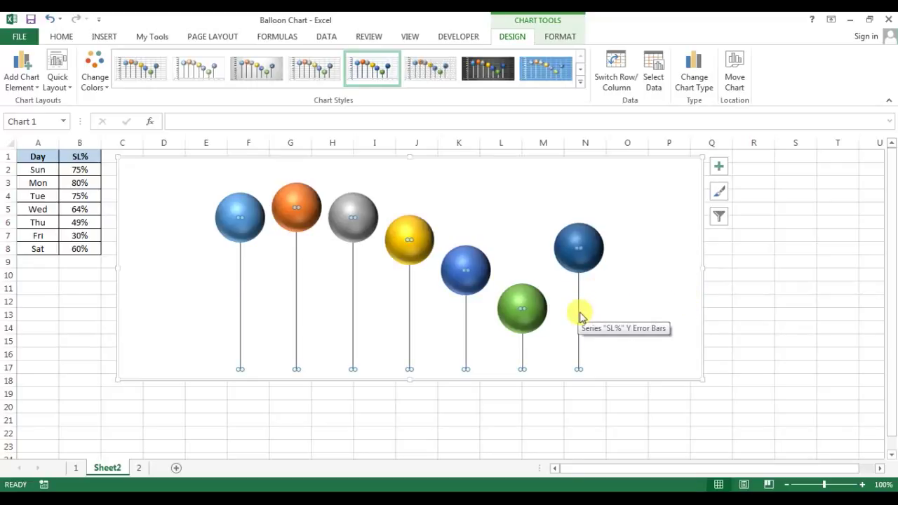
right_click(579, 316)
Set the error-bar strings to 1.5 pt width with Oval Arrow end type.
click(653, 407)
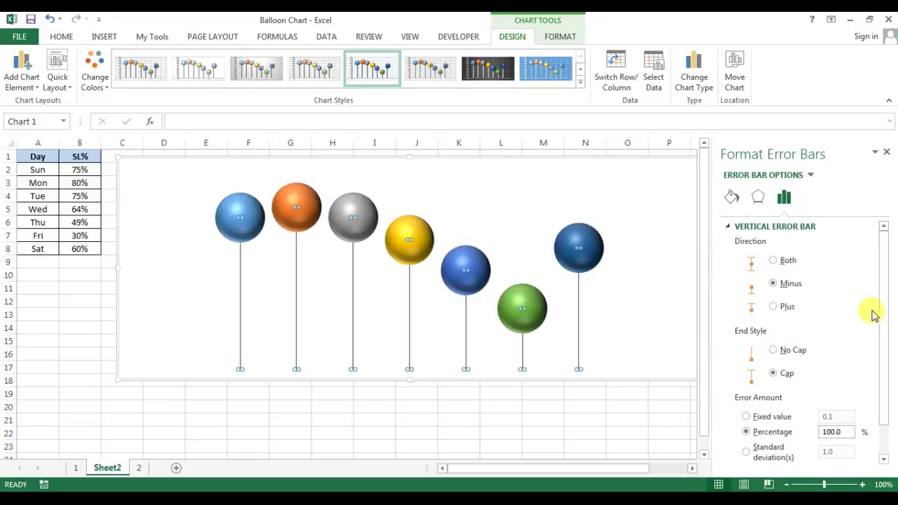
mouse_move(887, 305)
mouse_down()
mouse_move(891, 389)
mouse_move(878, 296)
mouse_up()
click(730, 200)
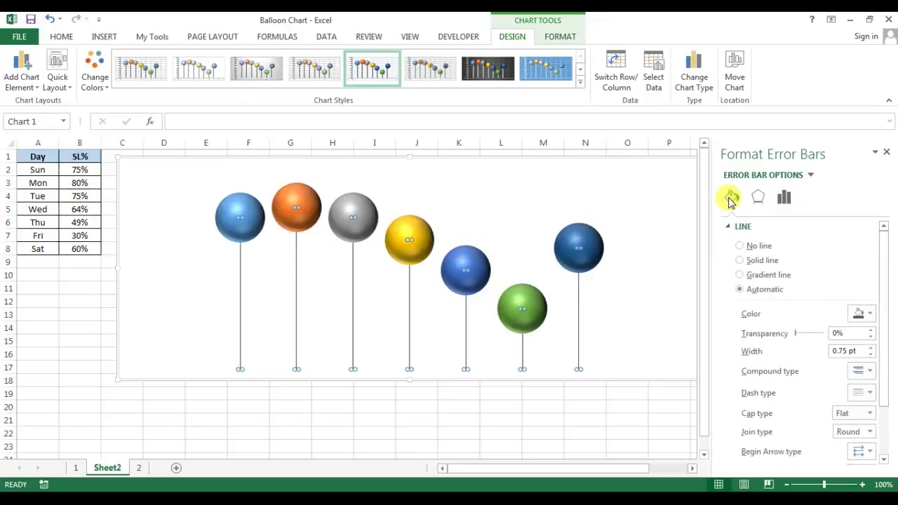
drag(888, 275, 886, 304)
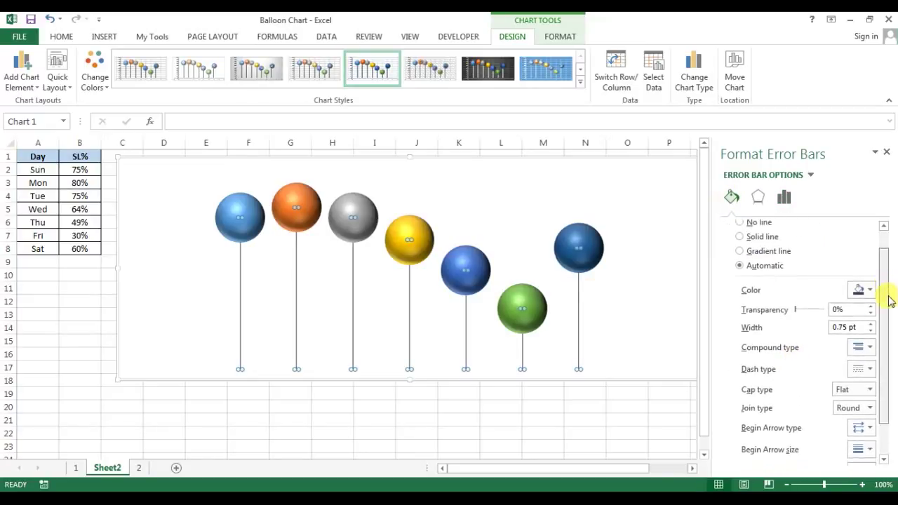
double_click(852, 309)
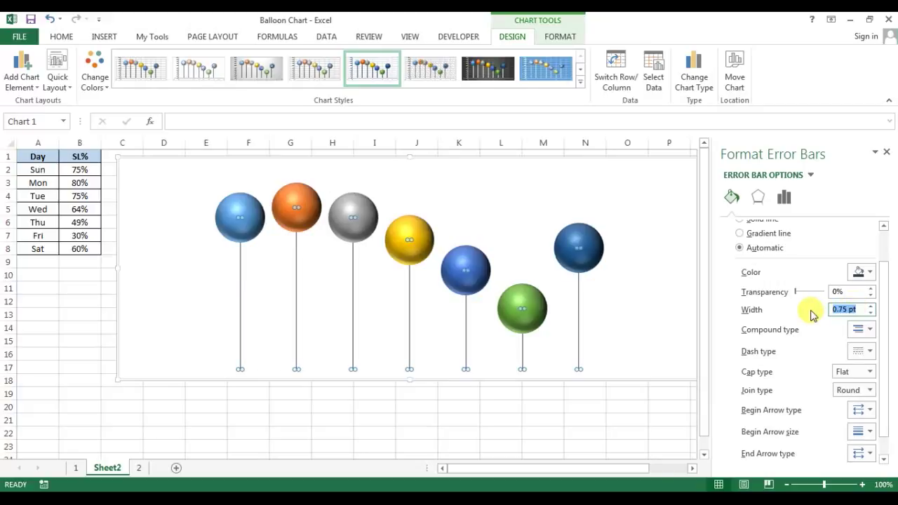
text(1.5)
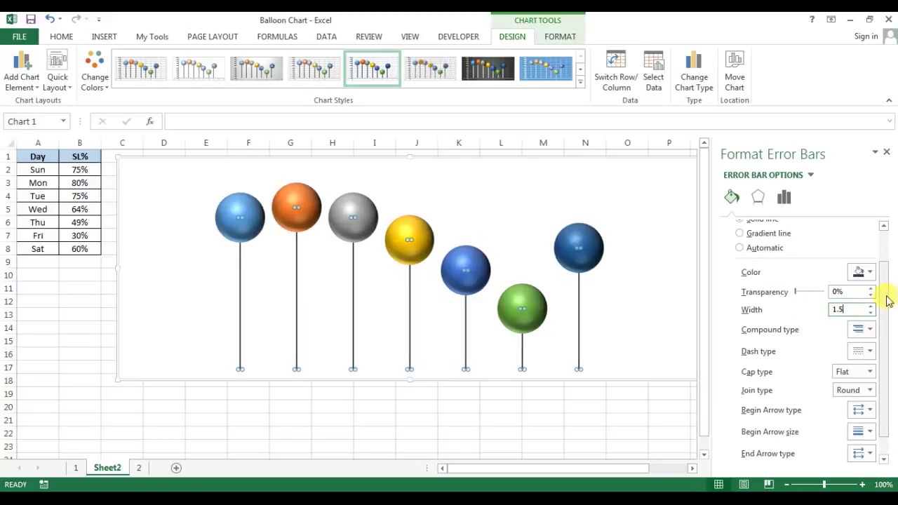
drag(889, 301, 891, 367)
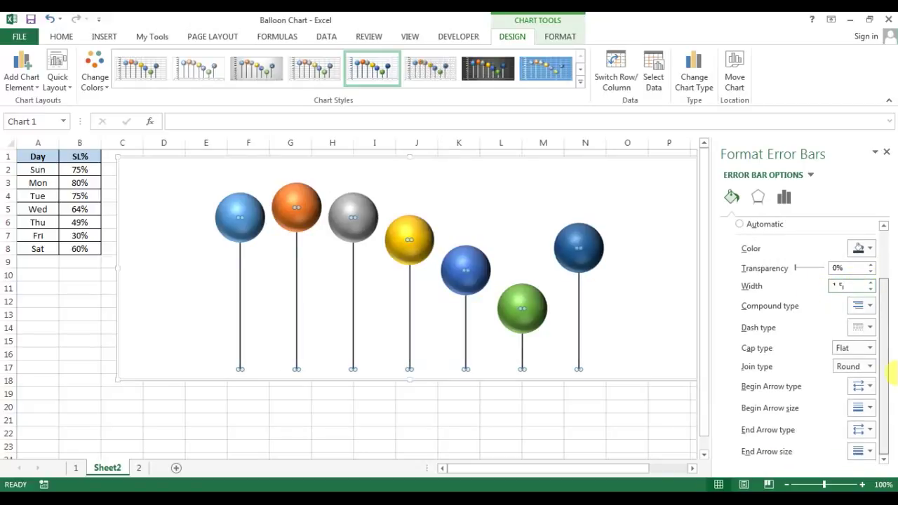
click(860, 430)
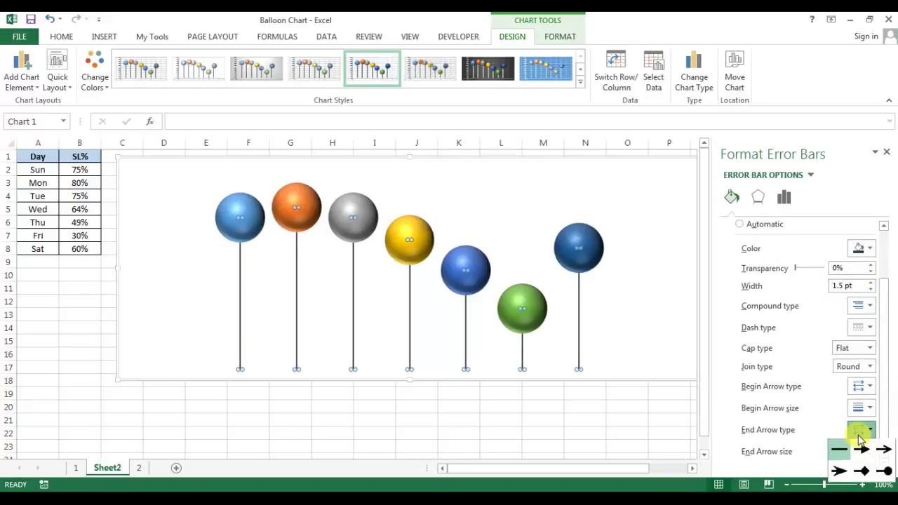
click(885, 473)
click(554, 431)
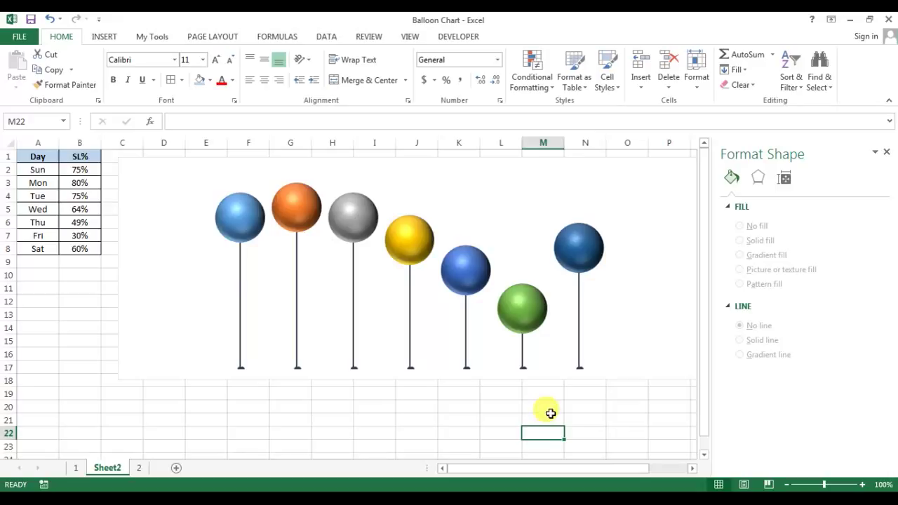
Give the whole chart No Outline so its border disappears.
click(888, 155)
click(682, 163)
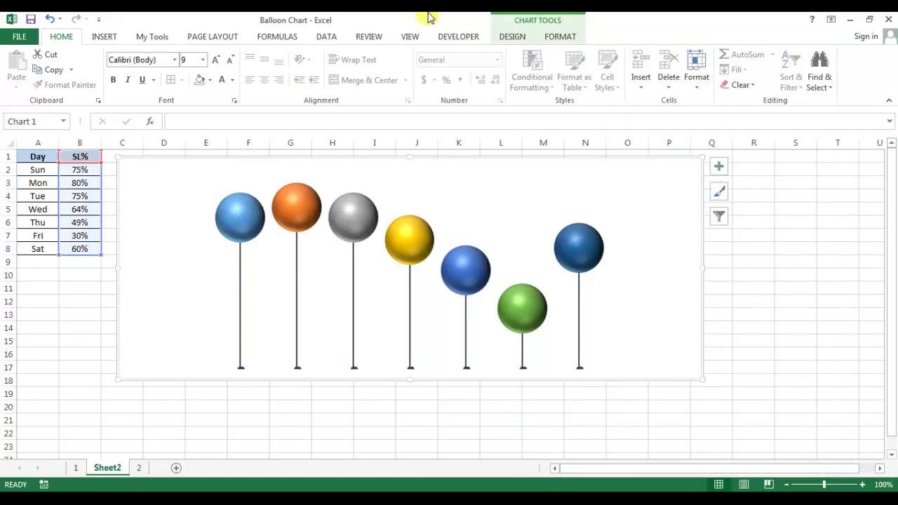
click(566, 36)
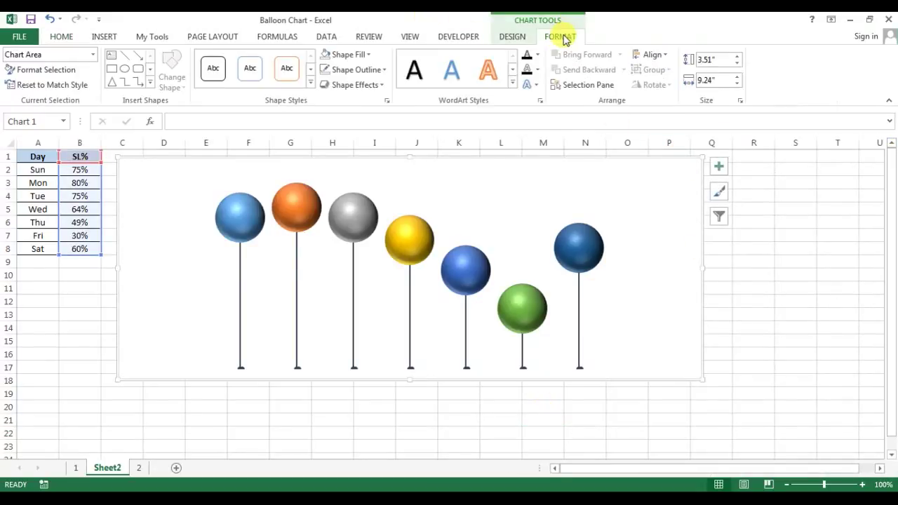
click(371, 56)
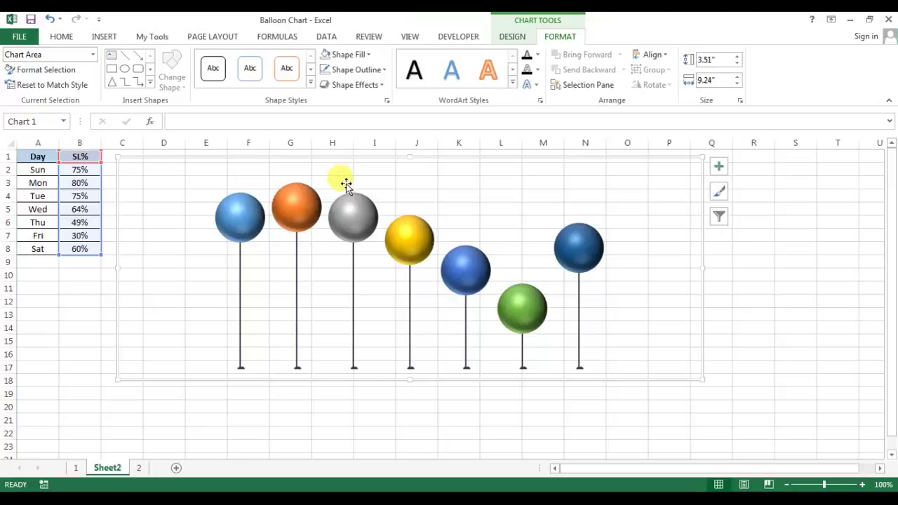
click(385, 70)
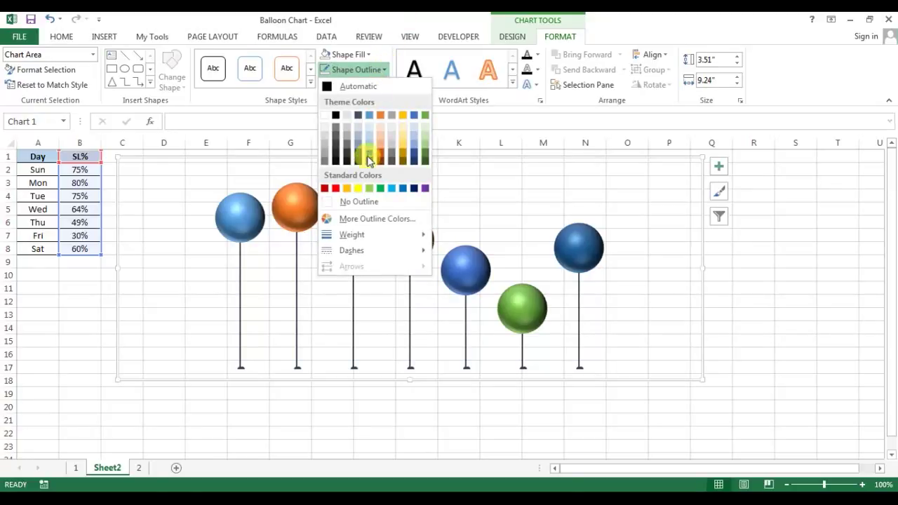
click(362, 209)
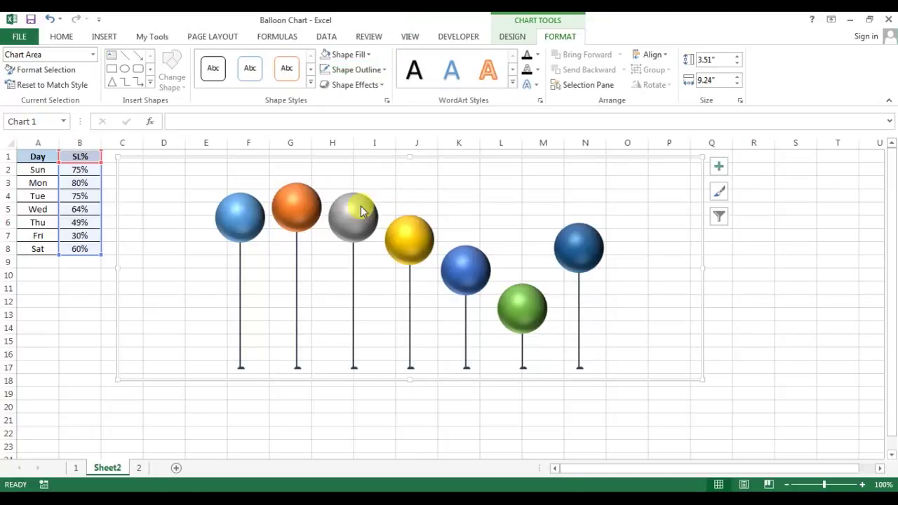
Hide the worksheet gridlines from the View tab.
click(240, 397)
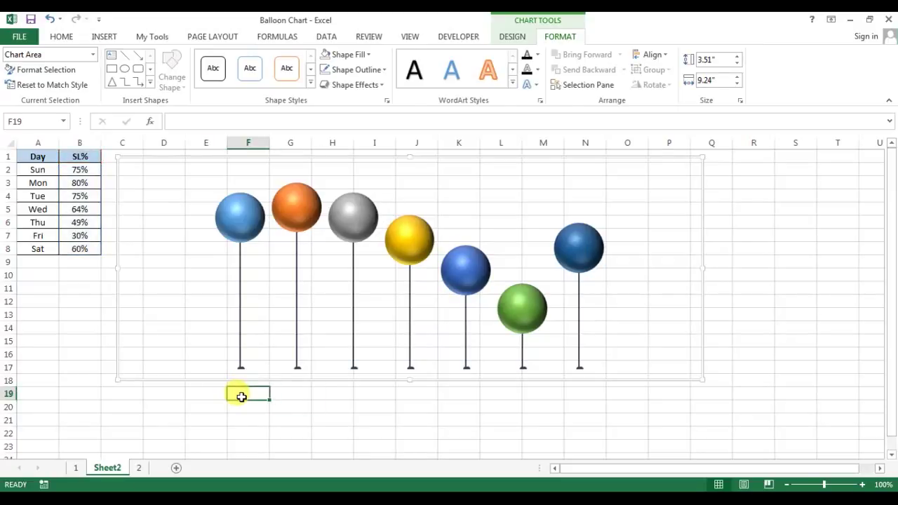
click(408, 37)
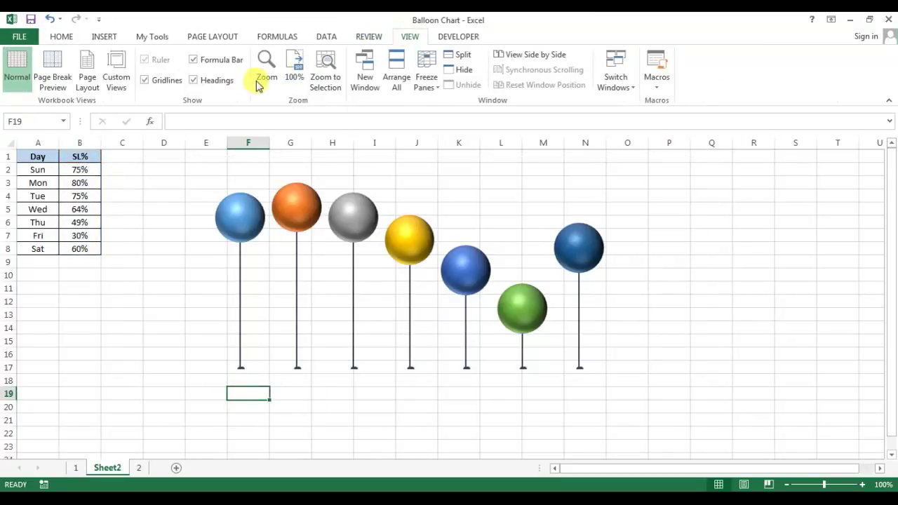
click(145, 81)
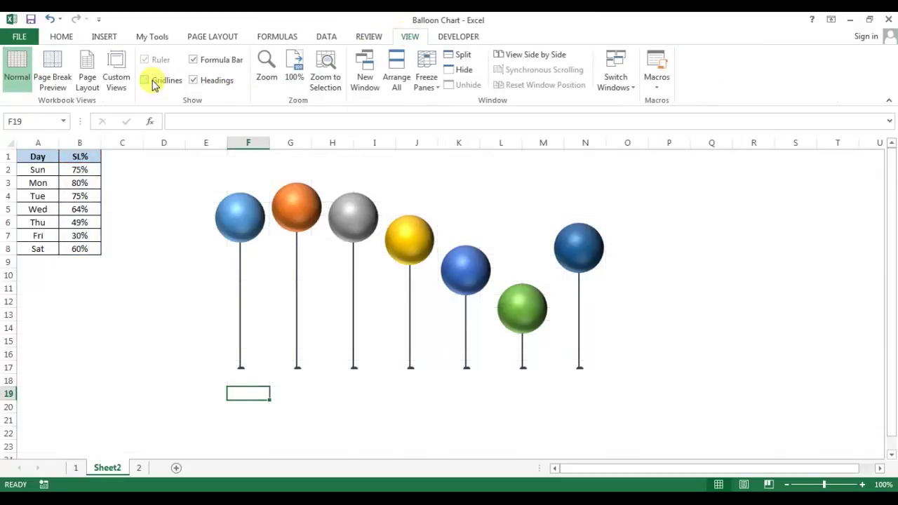
Add SL% data labels to the balloon series and select the new labels.
click(241, 223)
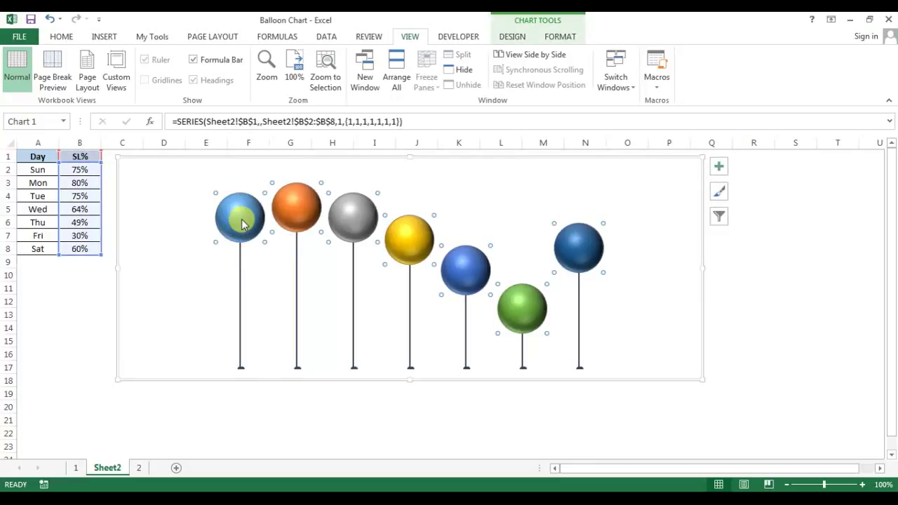
right_click(242, 224)
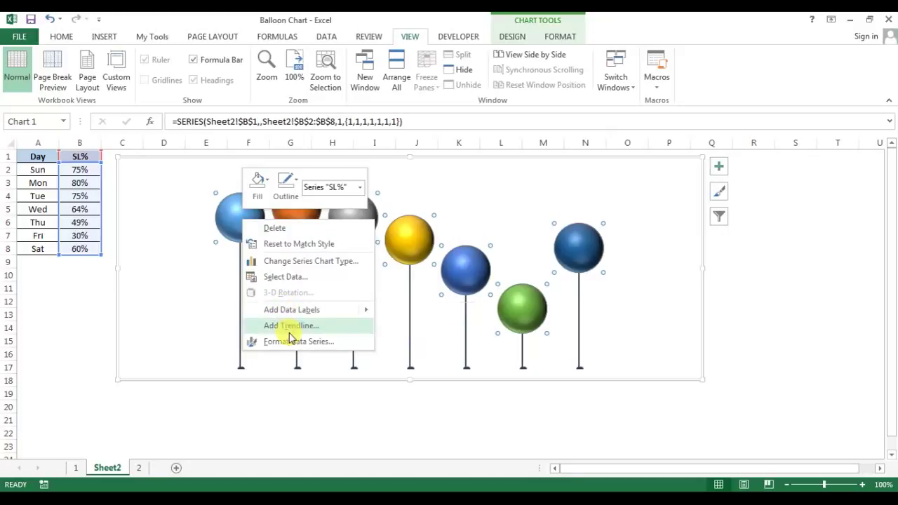
mouse_move(292, 310)
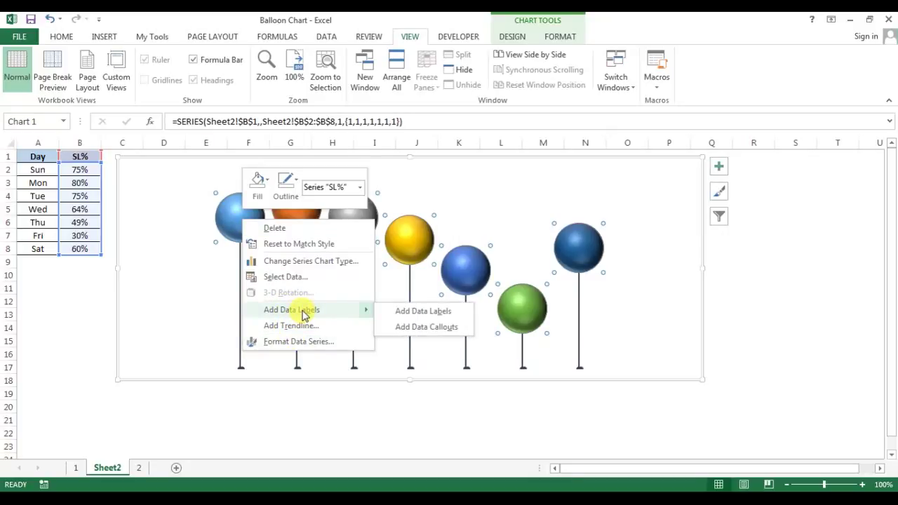
click(303, 313)
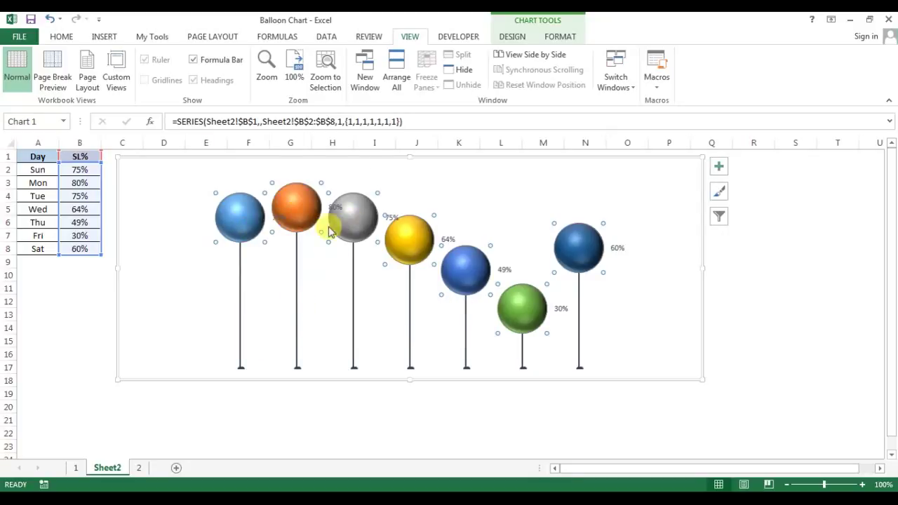
click(534, 428)
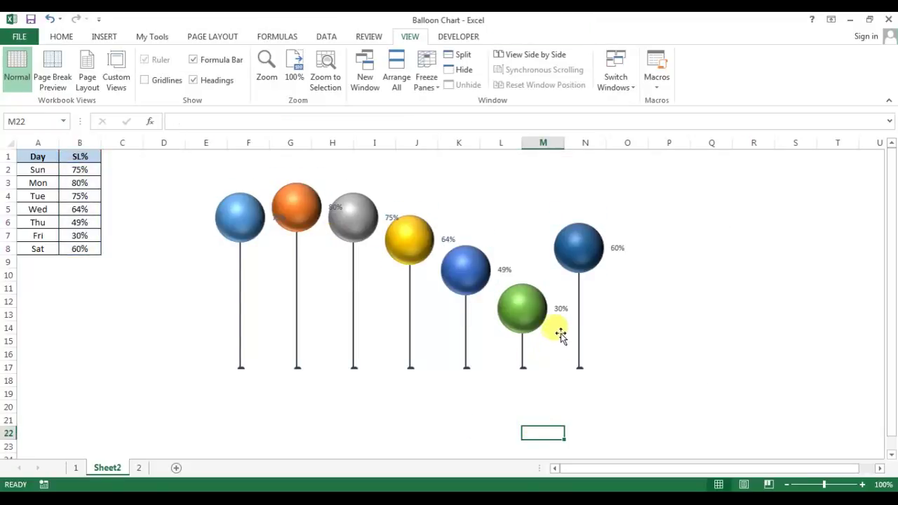
click(562, 311)
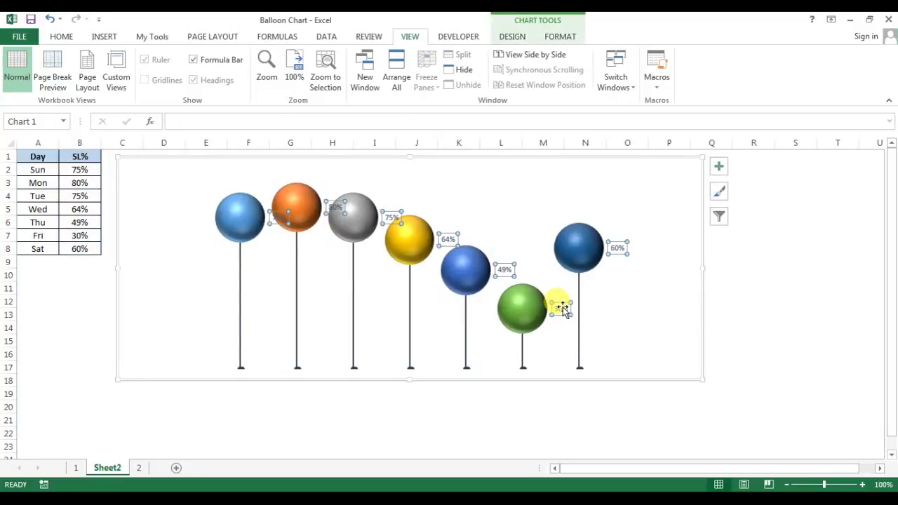
Take label text from day names in A2:A8 and set Label Position to Center.
right_click(563, 310)
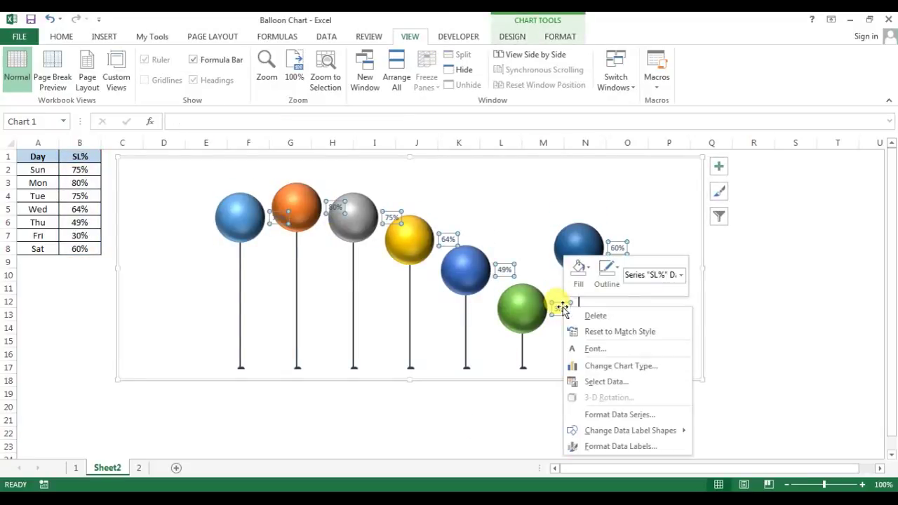
click(619, 447)
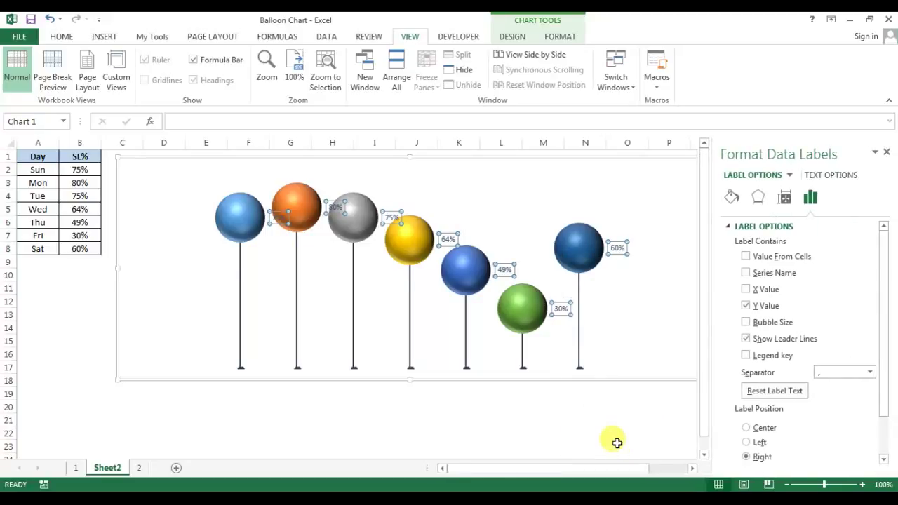
click(747, 256)
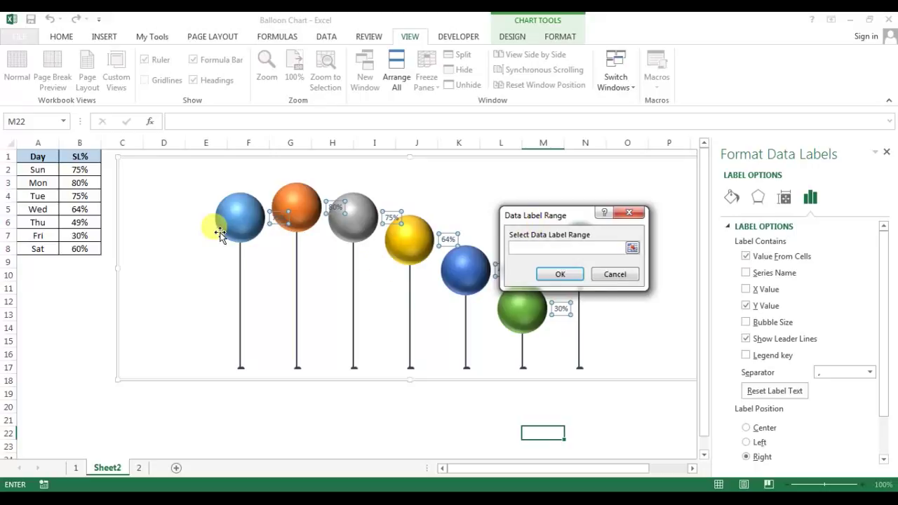
click(38, 167)
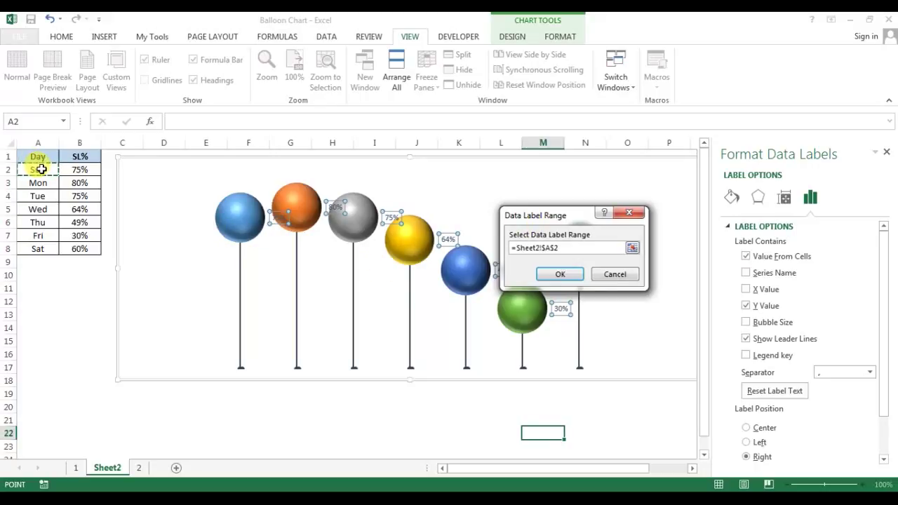
key(ctrl+shift+Down)
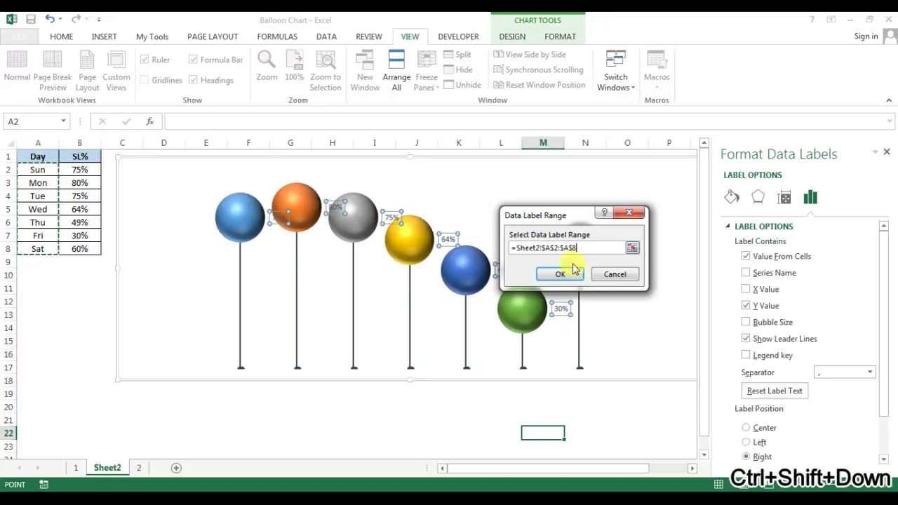
click(561, 273)
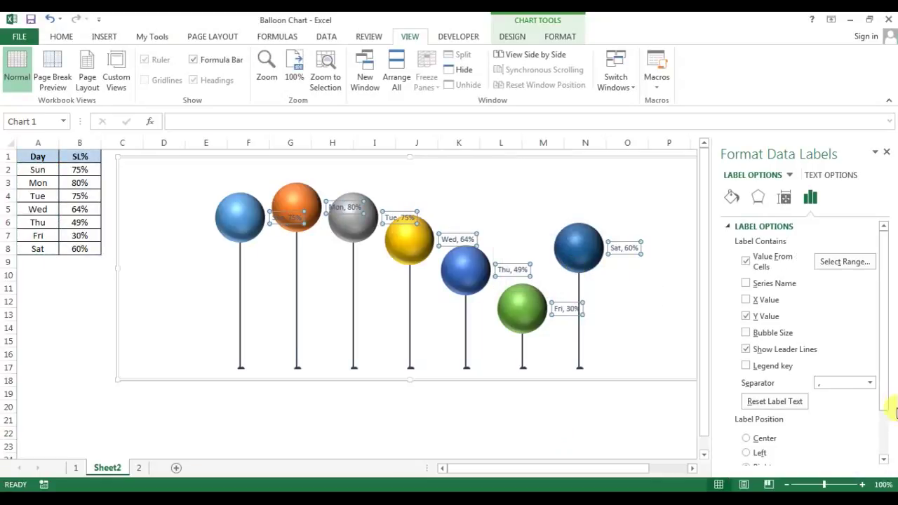
click(886, 446)
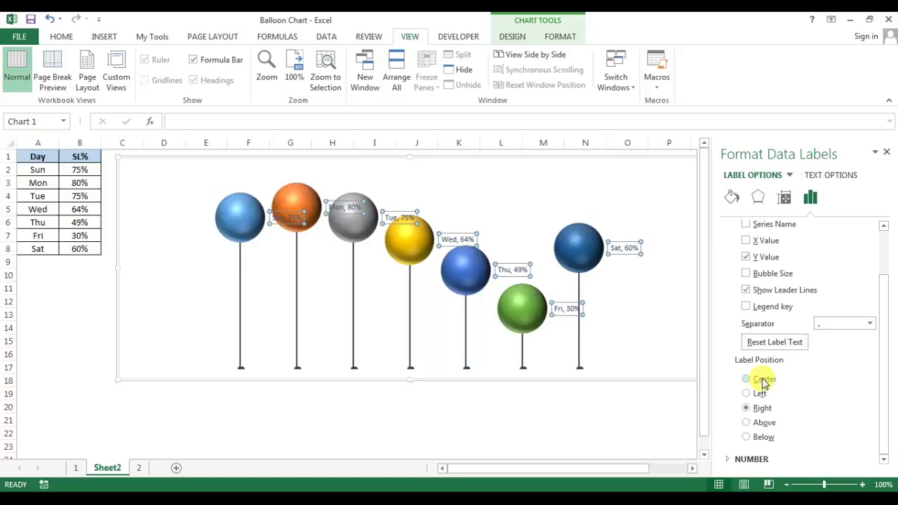
click(747, 379)
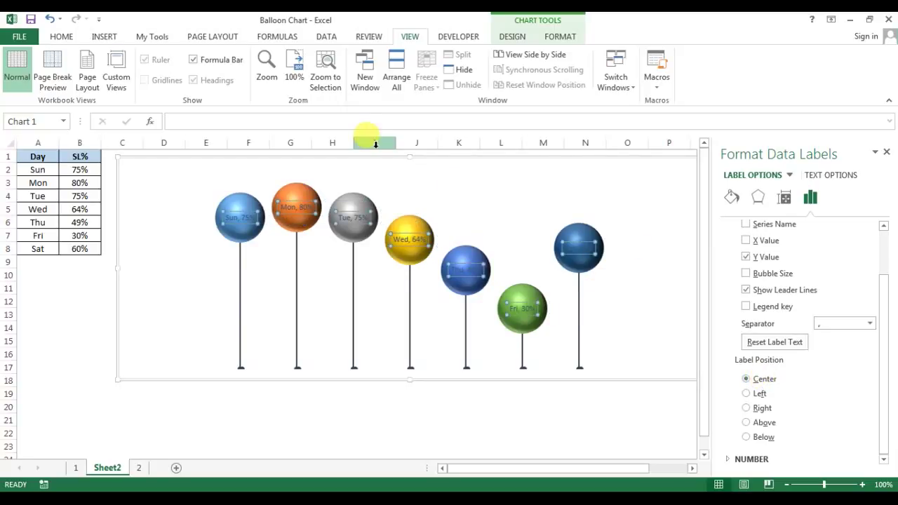
Make the balloon labels white Arial Rounded MT Bold.
click(62, 37)
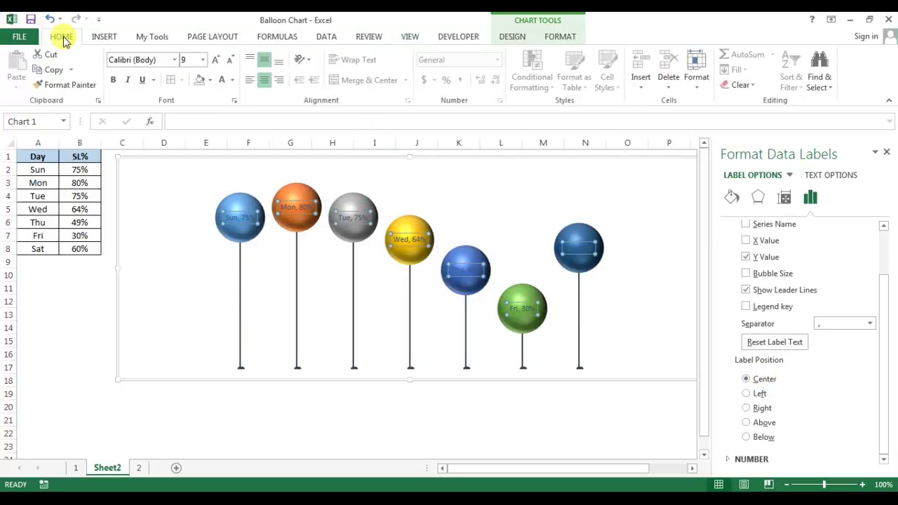
click(232, 81)
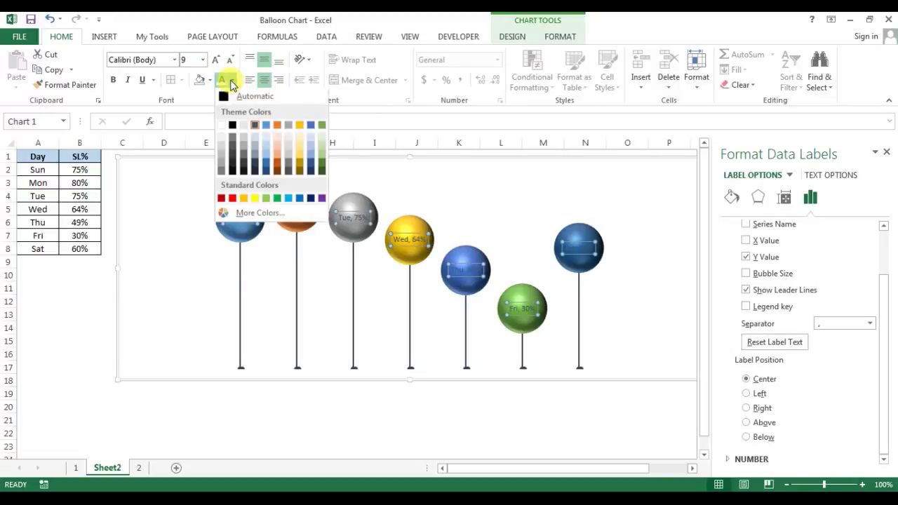
click(223, 127)
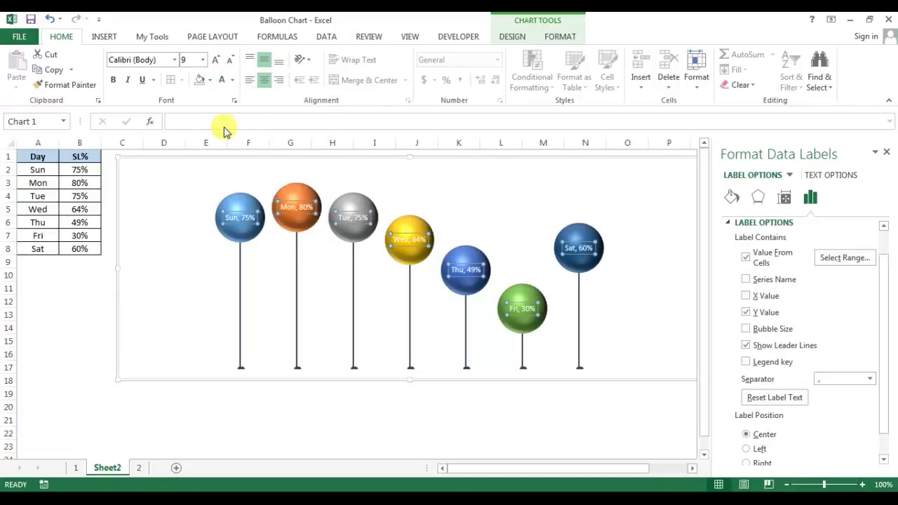
click(174, 60)
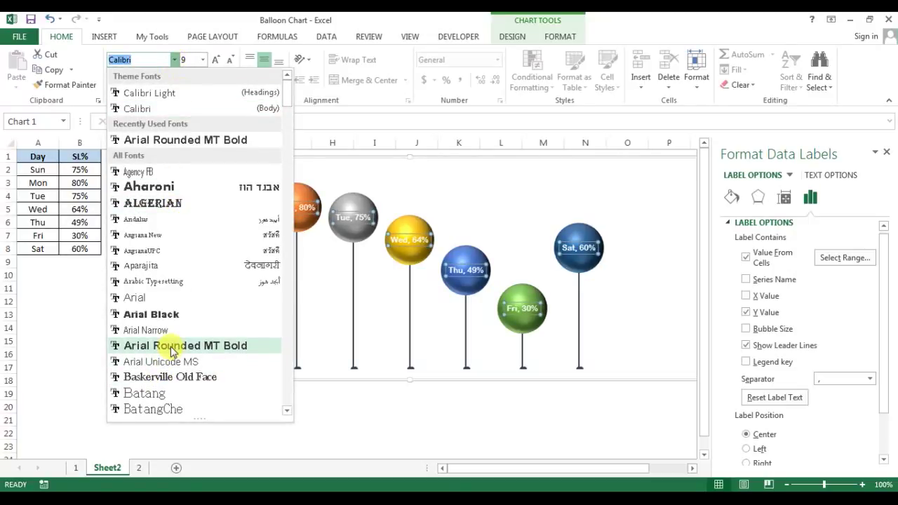
click(171, 349)
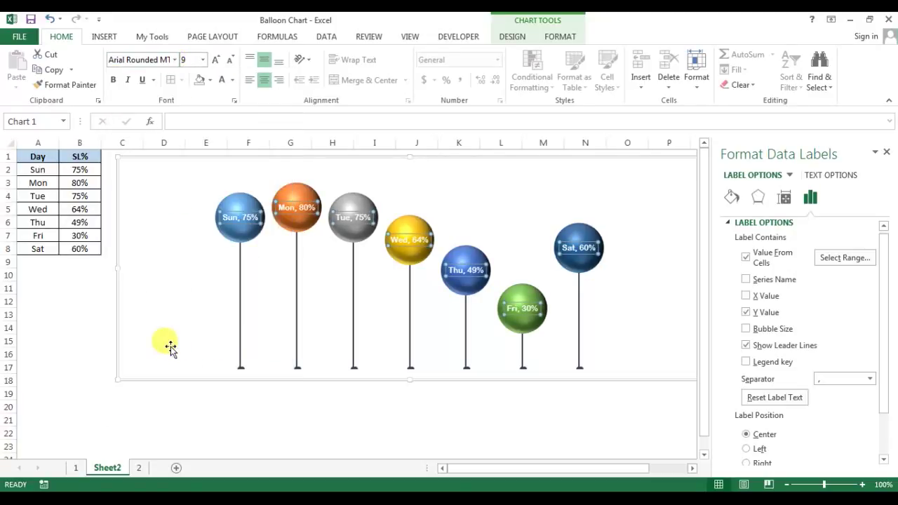
Deselect the chart and close the Format Shape pane.
click(295, 392)
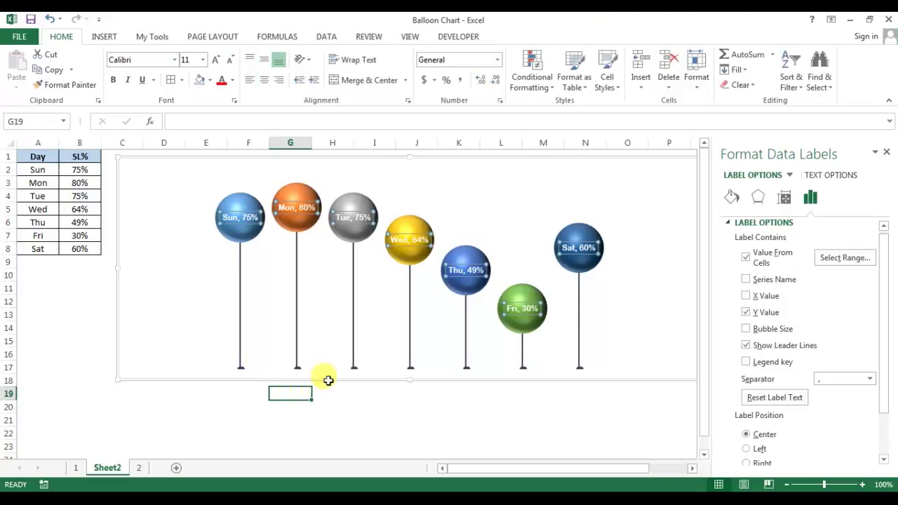
click(888, 154)
click(715, 350)
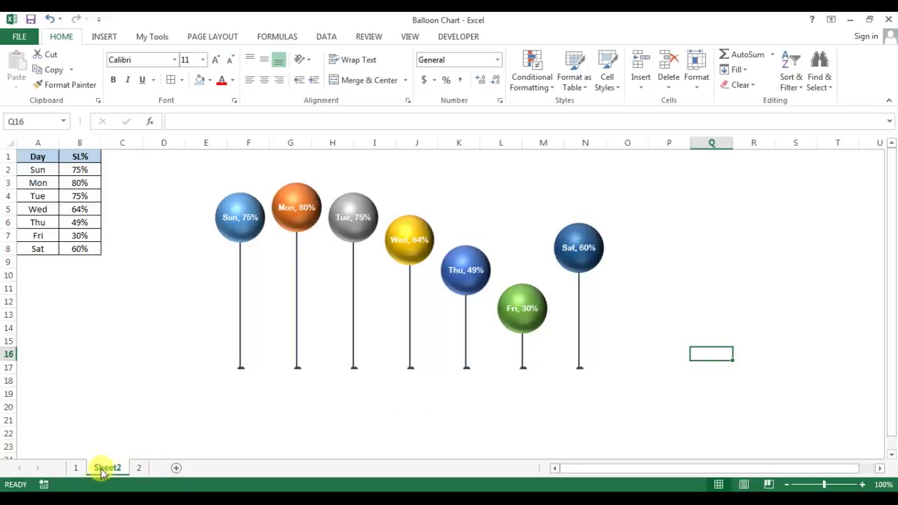
View the reference chart on sheet 1, then return to Sheet2 and go to Insert.
click(76, 468)
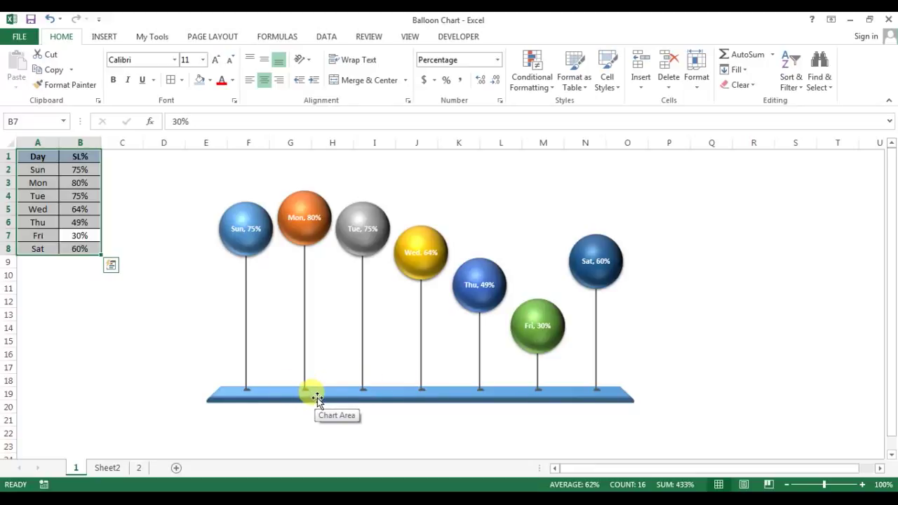
click(106, 468)
click(196, 406)
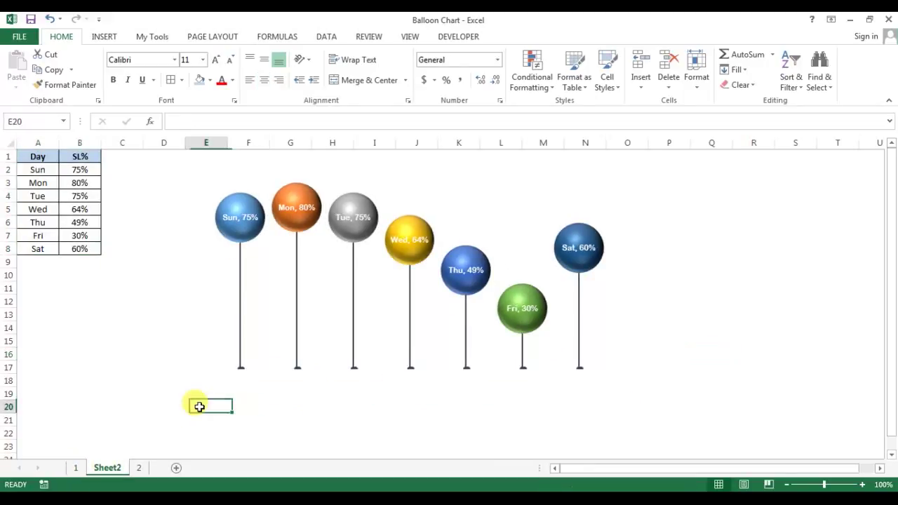
click(103, 36)
Insert a rectangle below the chart and flatten it into a wide, thin bar under the strings.
click(222, 55)
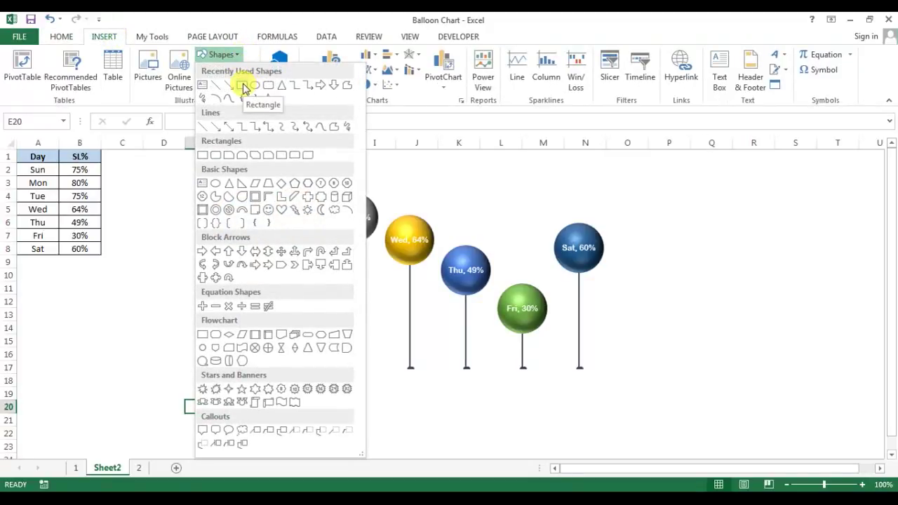
click(243, 85)
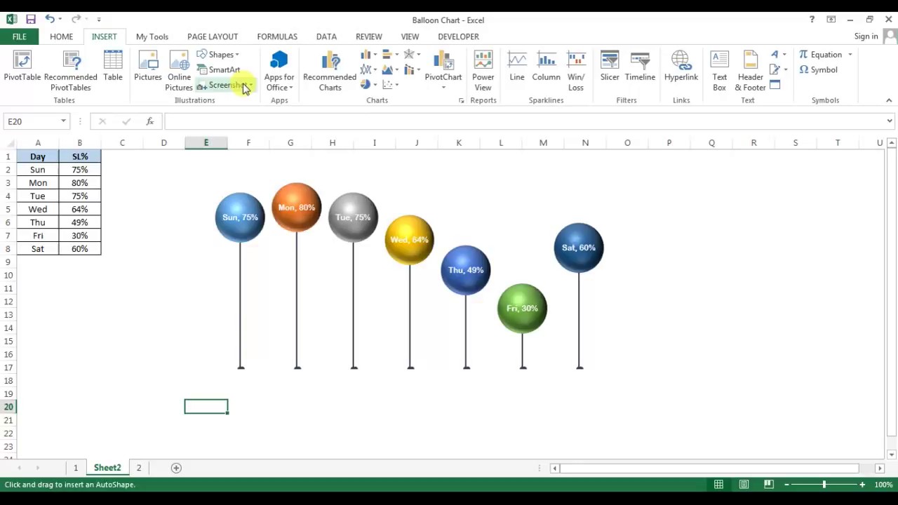
click(167, 392)
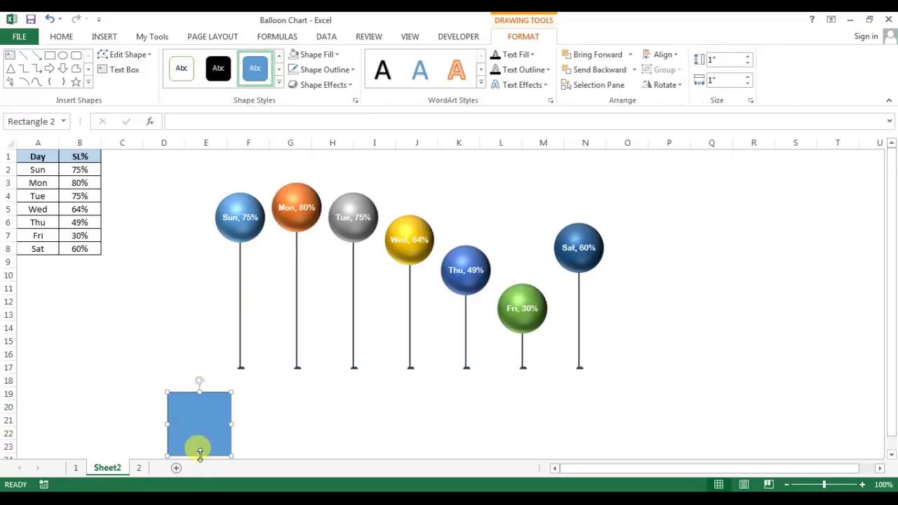
mouse_move(199, 455)
mouse_down()
mouse_move(200, 420)
mouse_move(631, 399)
mouse_move(625, 372)
mouse_up()
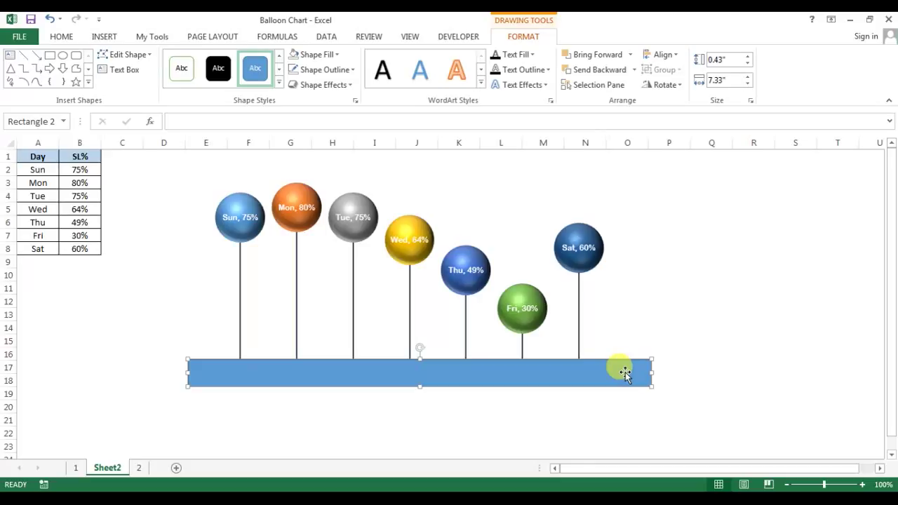
right_click(625, 372)
Give the bar the Perspective Relaxed 3-D rotation preset with a perspective of 120.
click(656, 367)
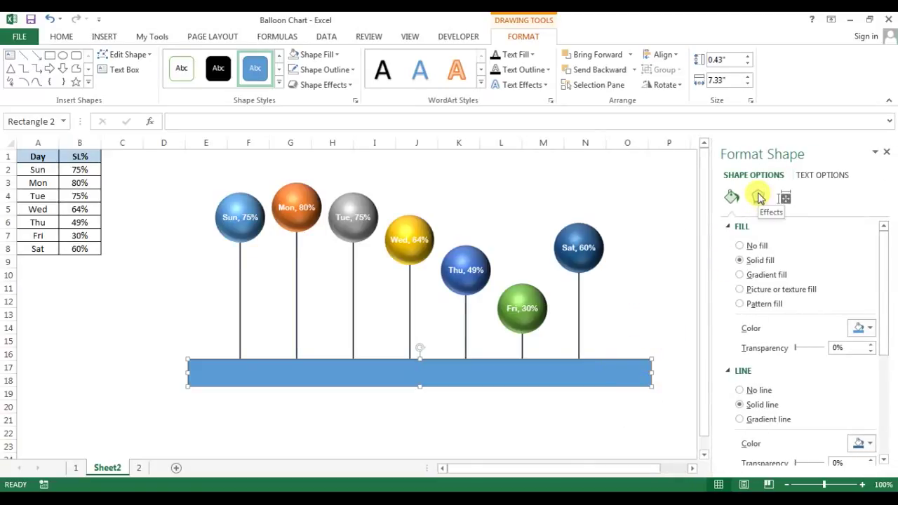
click(760, 198)
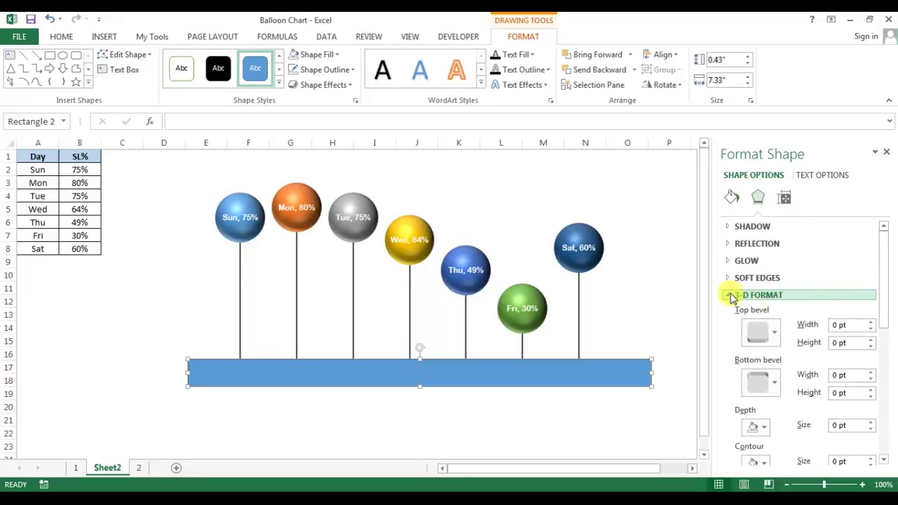
click(731, 295)
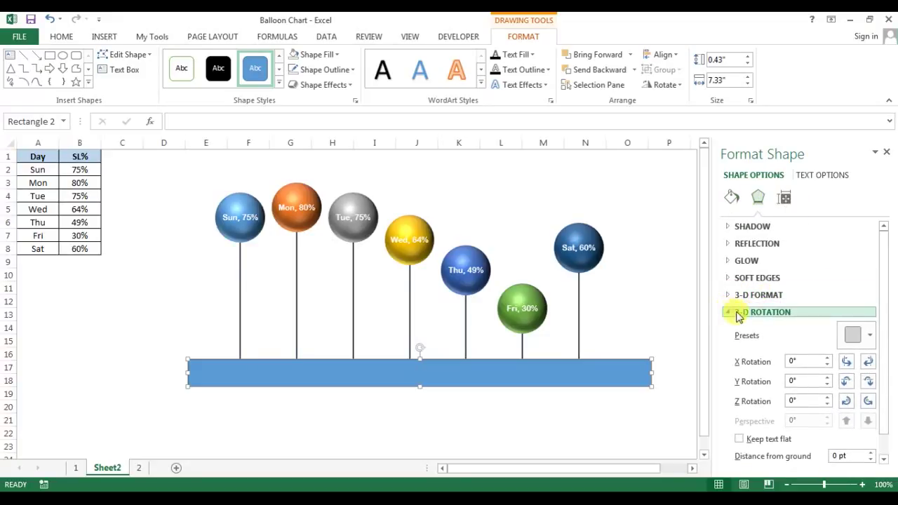
click(862, 342)
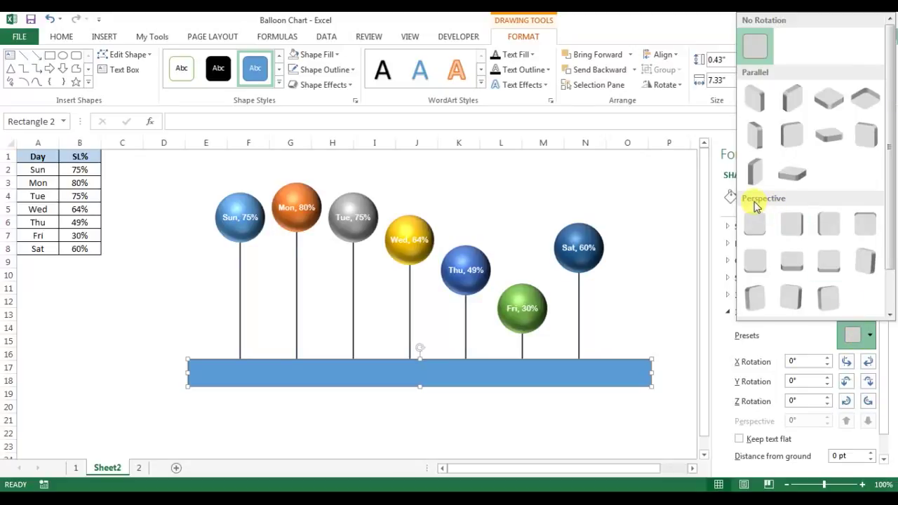
click(824, 261)
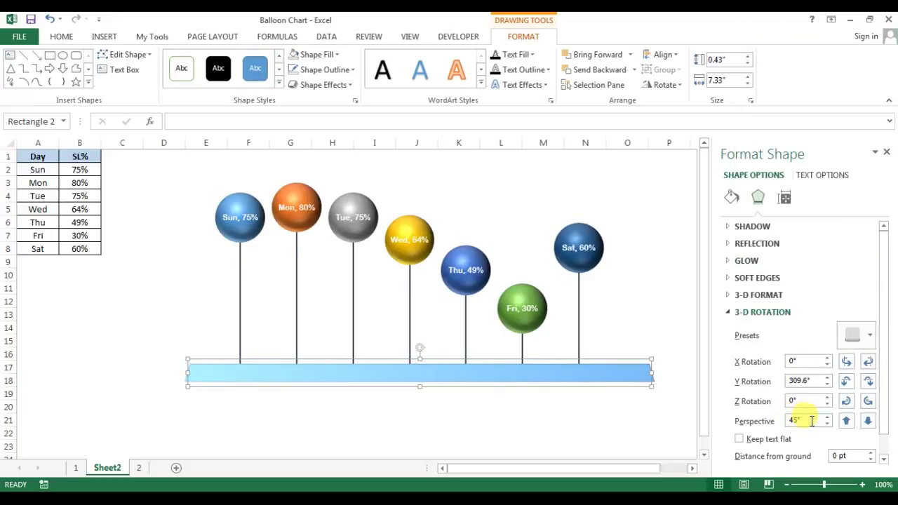
drag(813, 424, 769, 409)
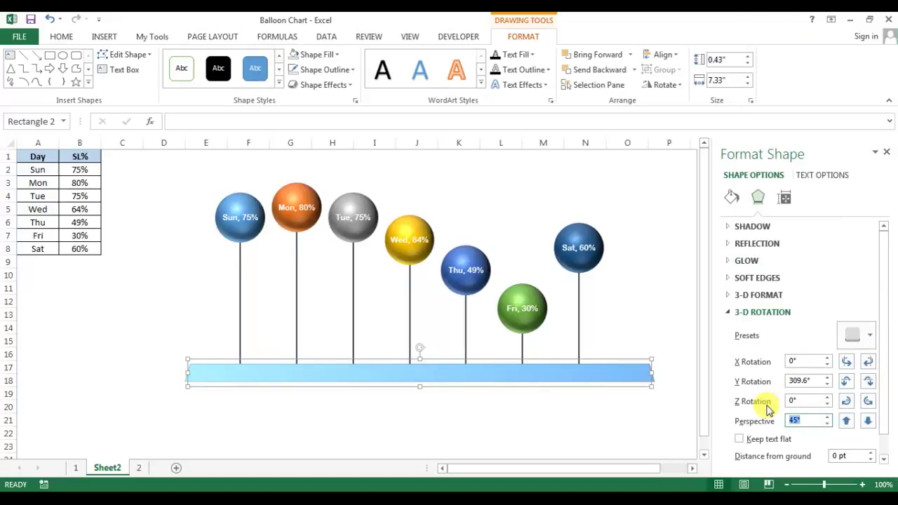
text(12)
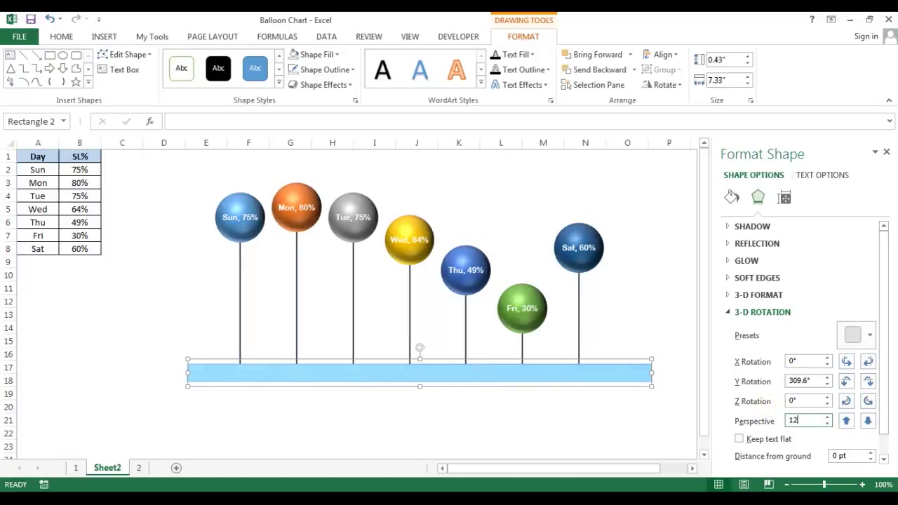
text(0)
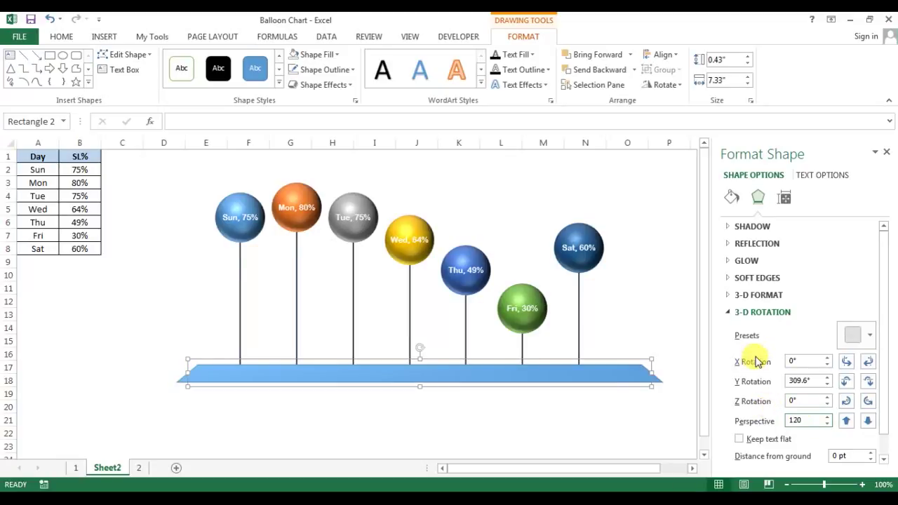
Set the stand's top bevel to the rounded Circle style.
click(730, 296)
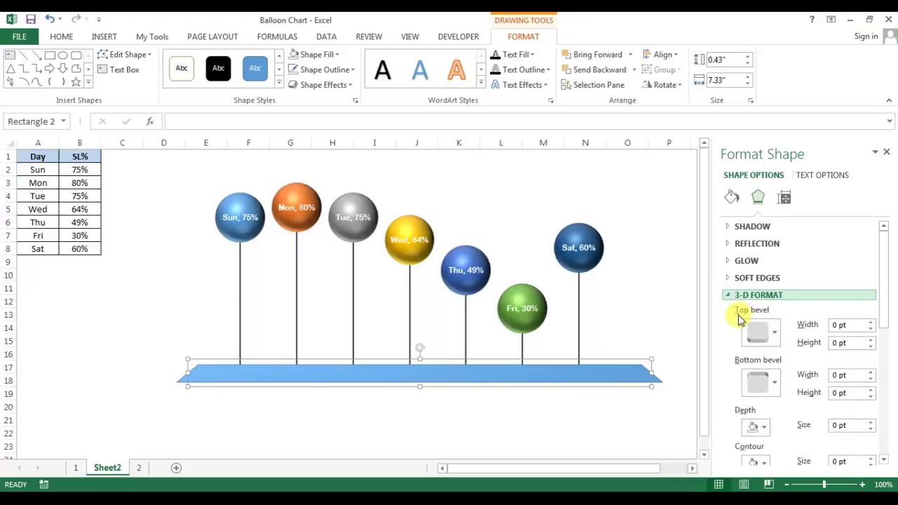
click(767, 339)
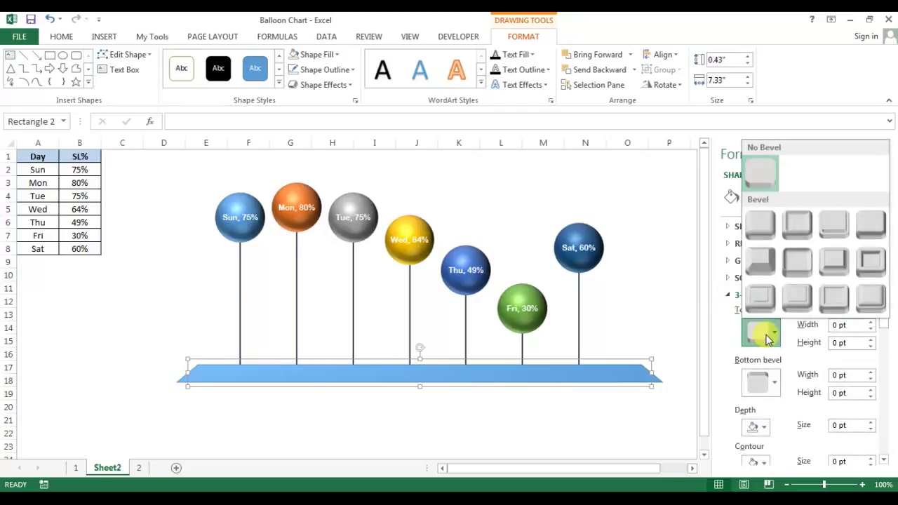
click(764, 234)
Nudge the stand slightly upward and send it behind the balloon strings.
click(617, 405)
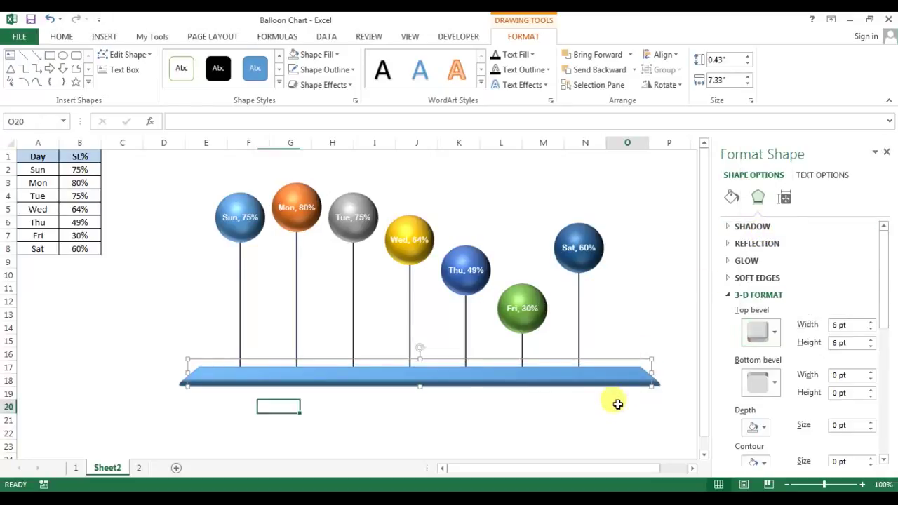
drag(625, 381, 625, 372)
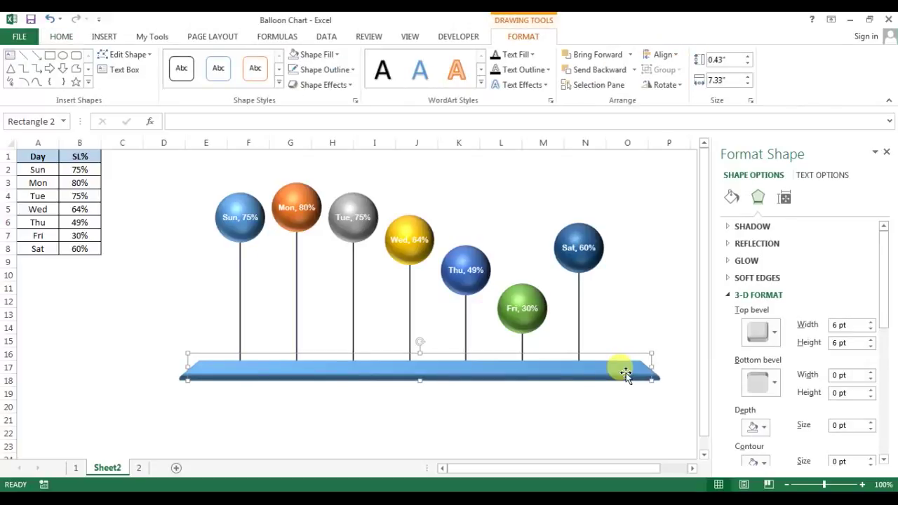
right_click(626, 375)
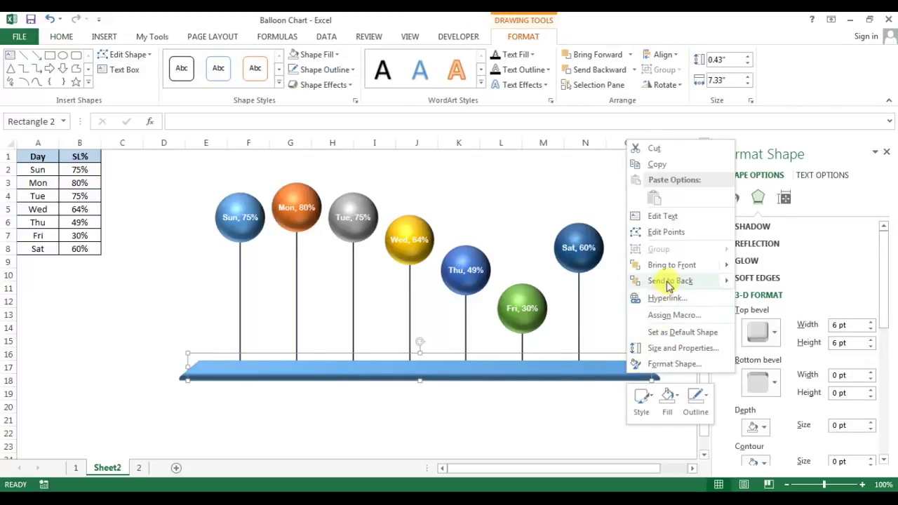
click(670, 282)
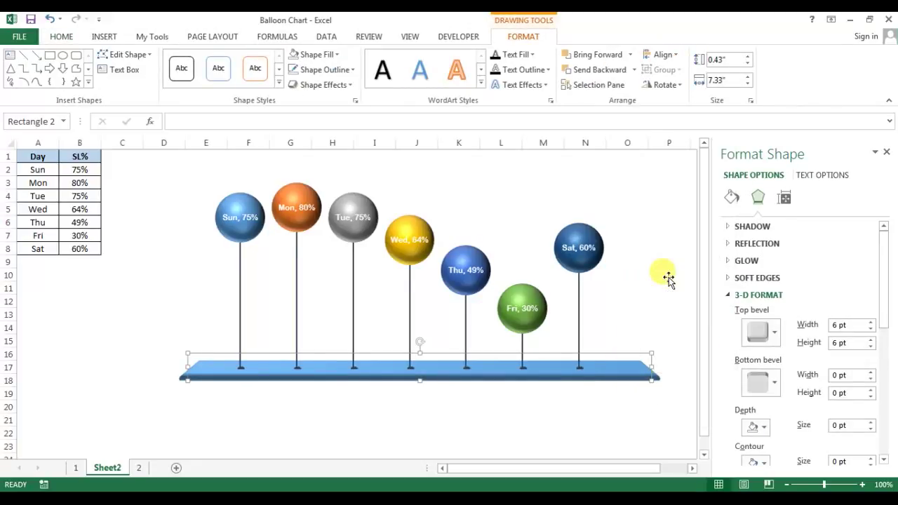
click(886, 153)
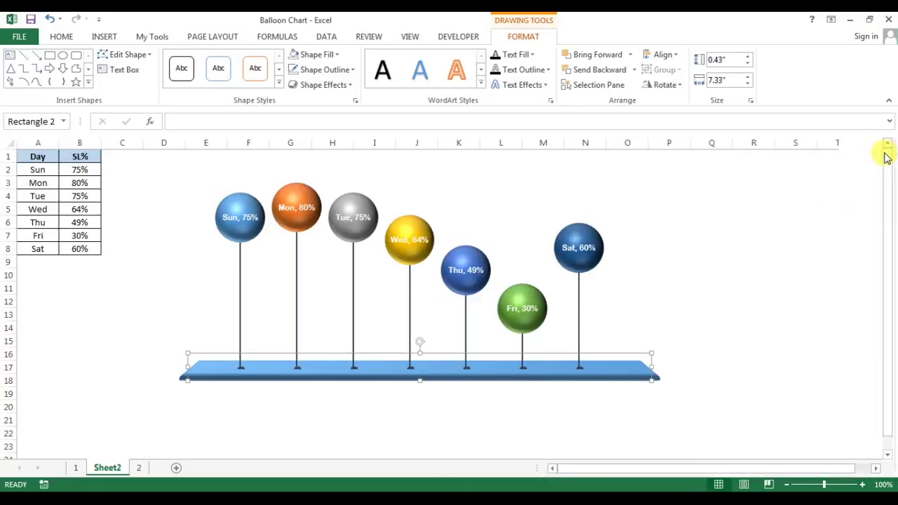
click(761, 241)
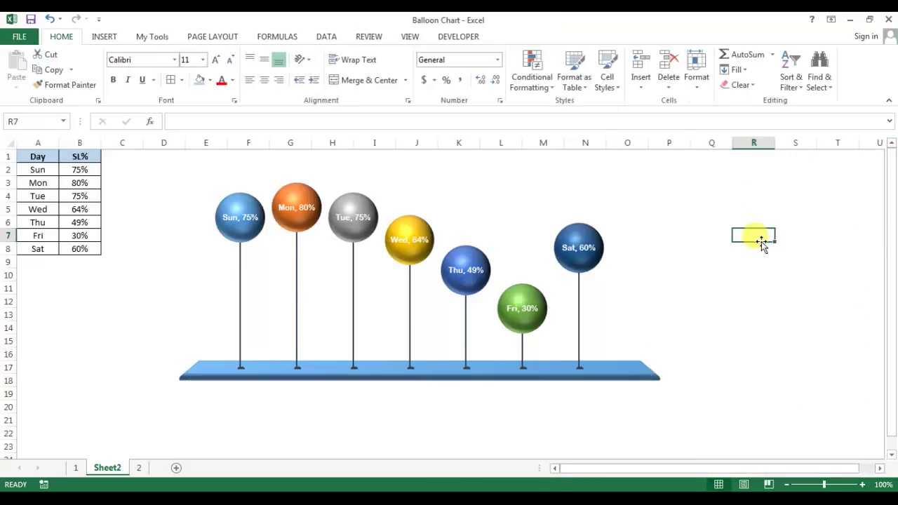
click(645, 374)
click(630, 394)
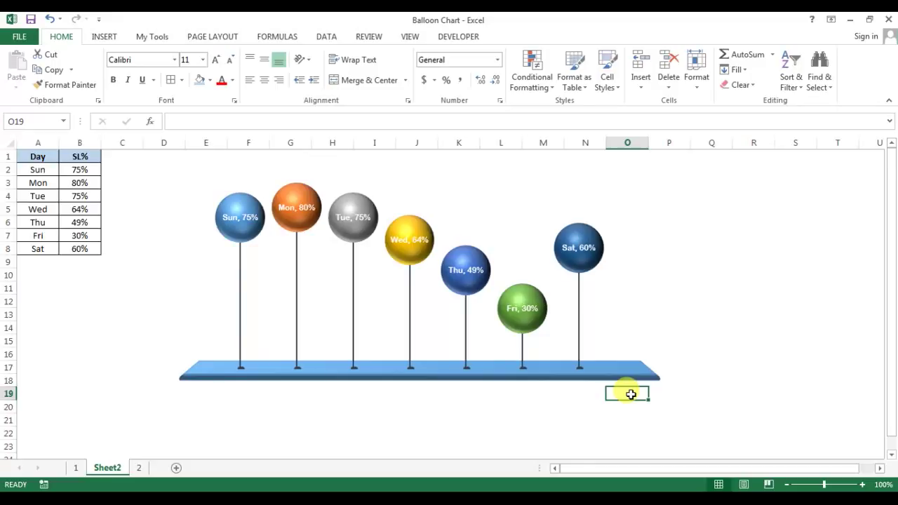
click(139, 467)
click(103, 294)
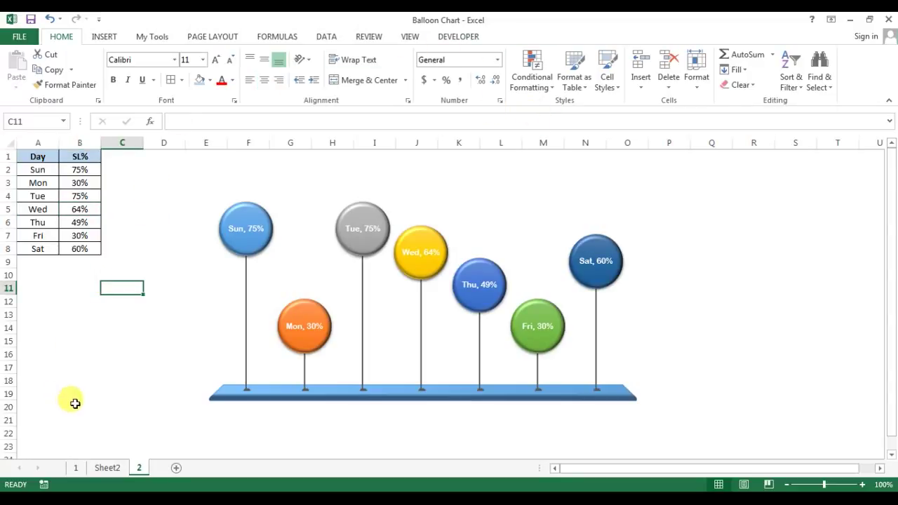
click(109, 468)
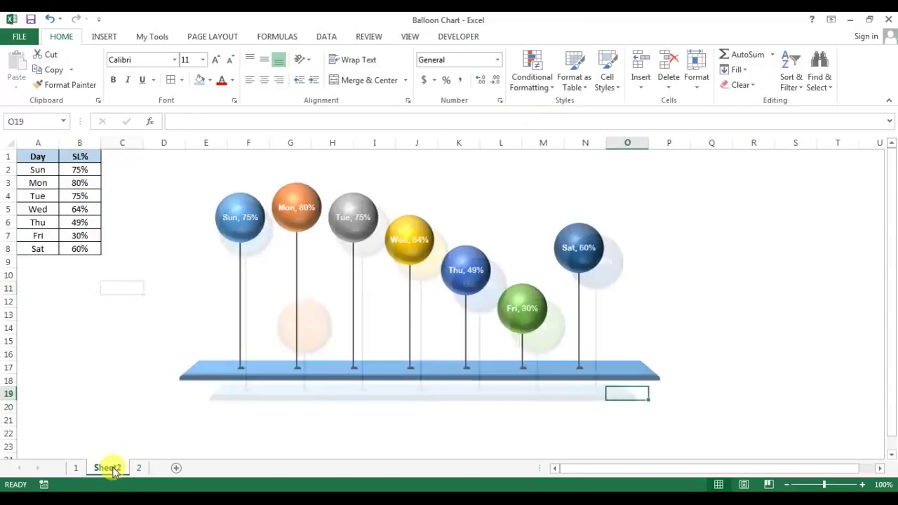
Change the balloon chart to the plain 2-D Bubble subtype under X Y (Scatter).
click(259, 243)
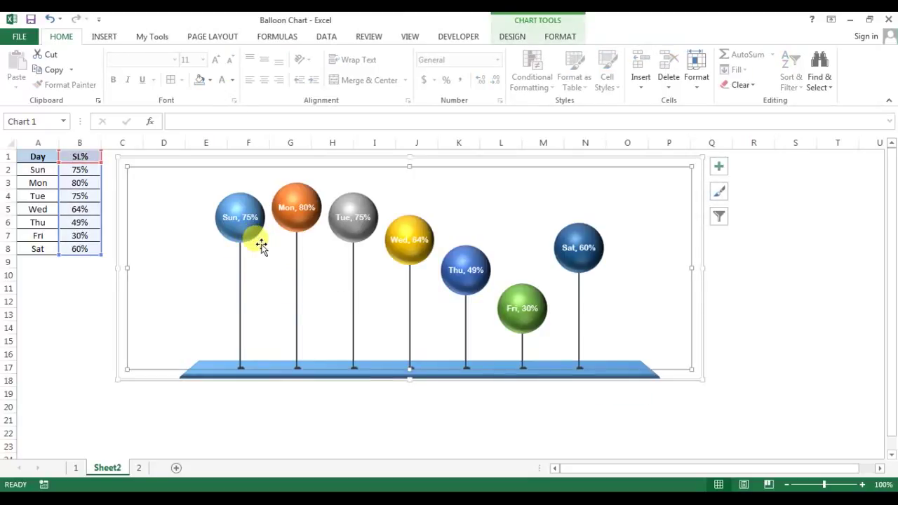
right_click(261, 245)
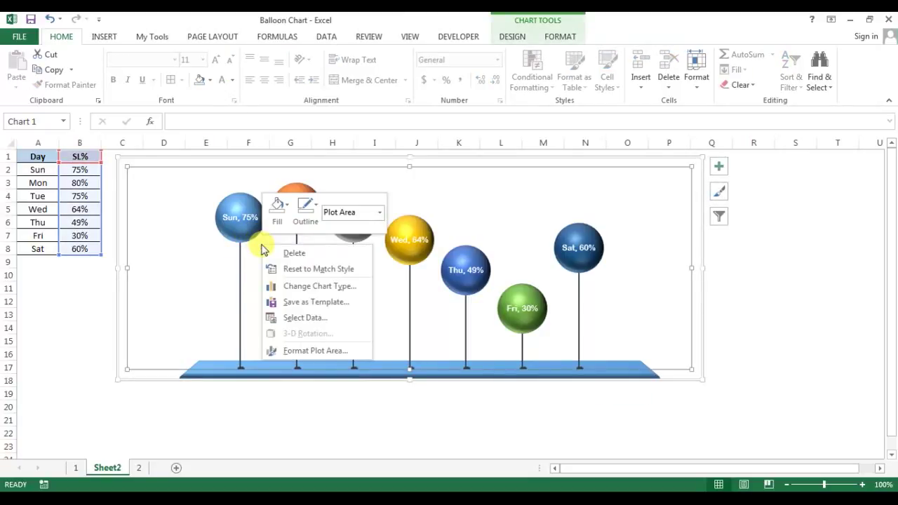
click(315, 293)
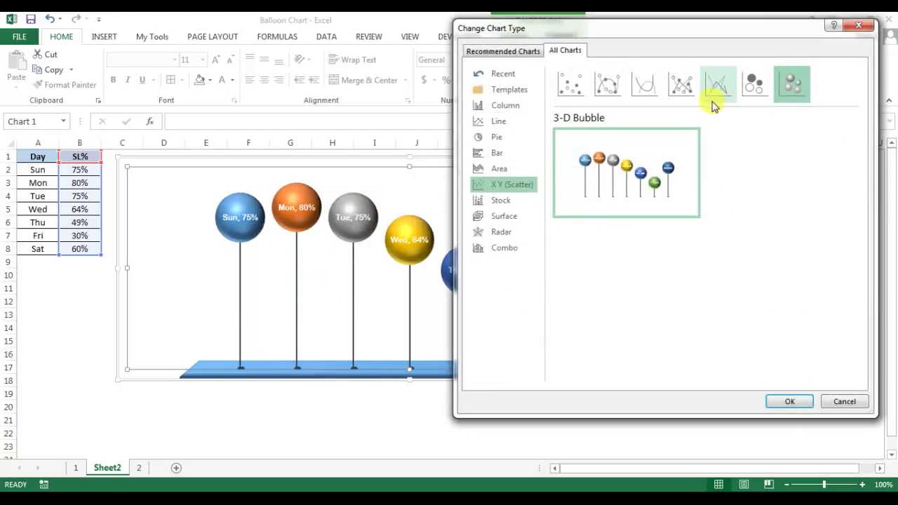
click(756, 84)
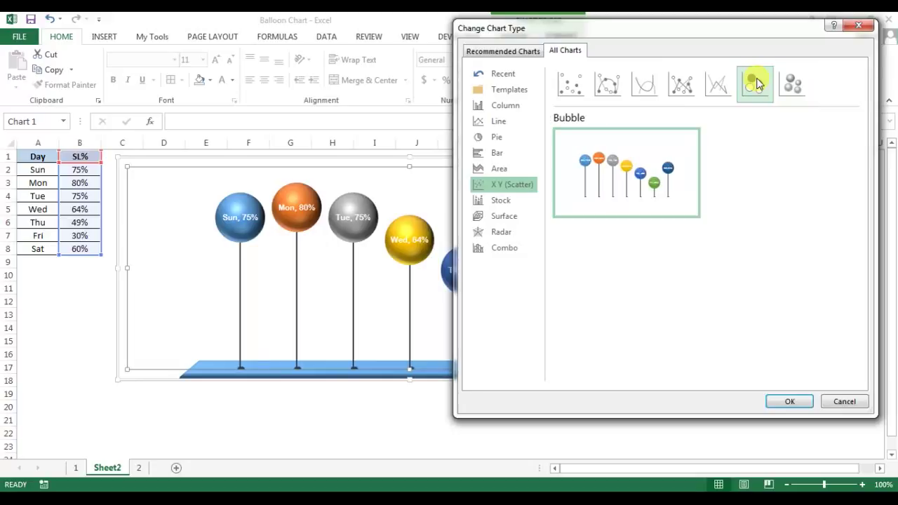
click(788, 401)
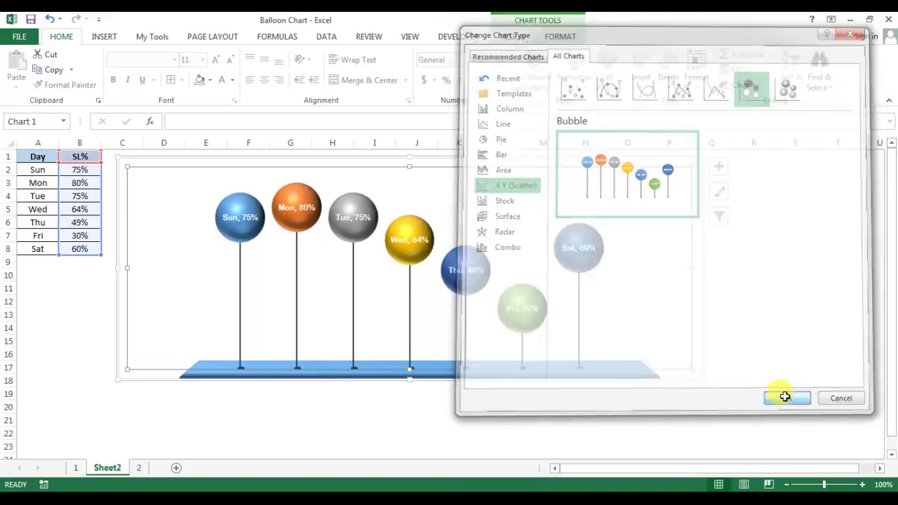
click(741, 342)
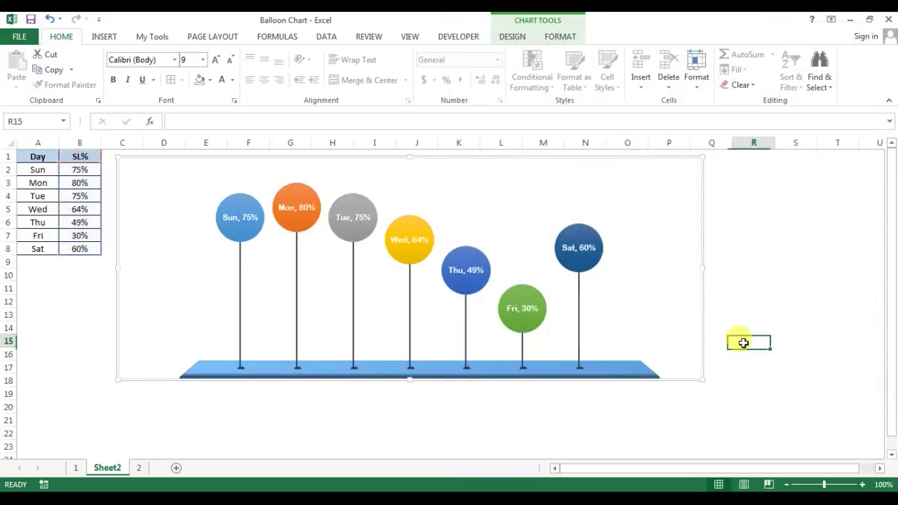
Apply the first Circle bevel preset to the balloon bubble series.
click(594, 266)
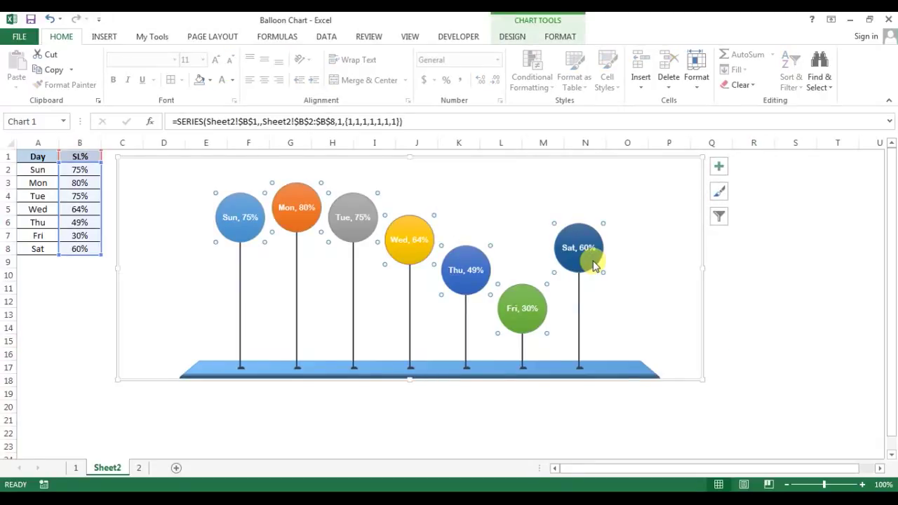
click(562, 36)
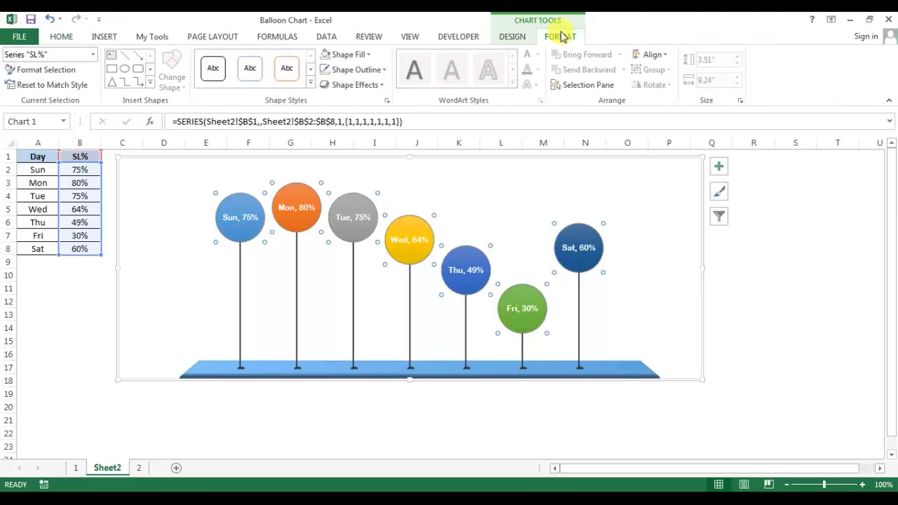
click(383, 85)
mouse_move(359, 254)
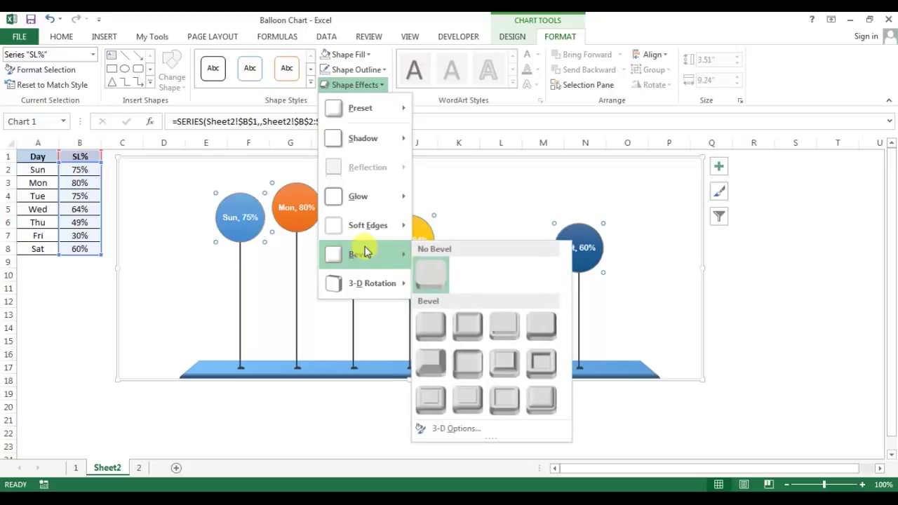
click(432, 327)
Flip between sheets 2, Sheet2 and 1 to compare balloon charts, ending on sheet 1.
click(752, 287)
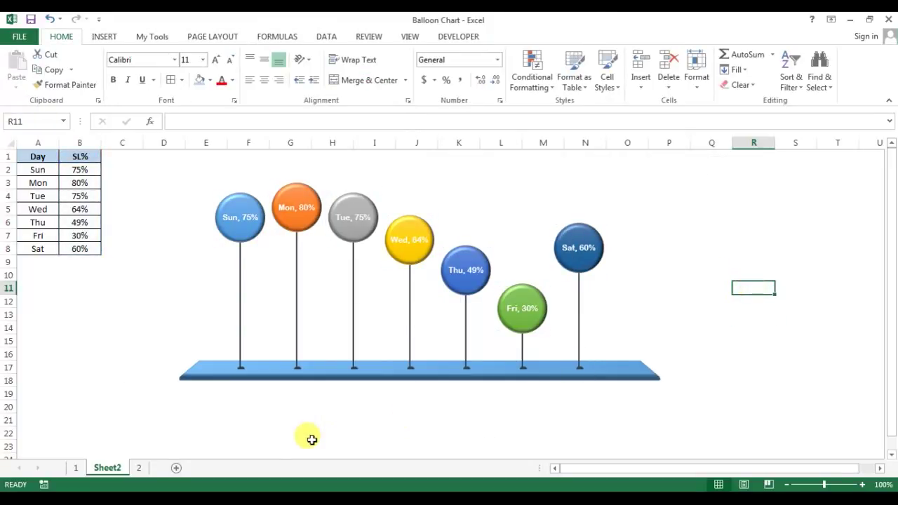
click(139, 468)
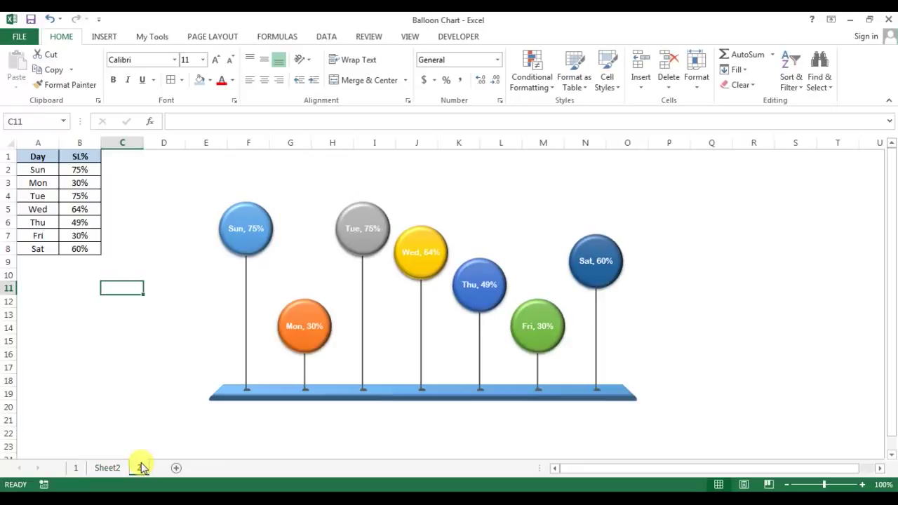
click(106, 467)
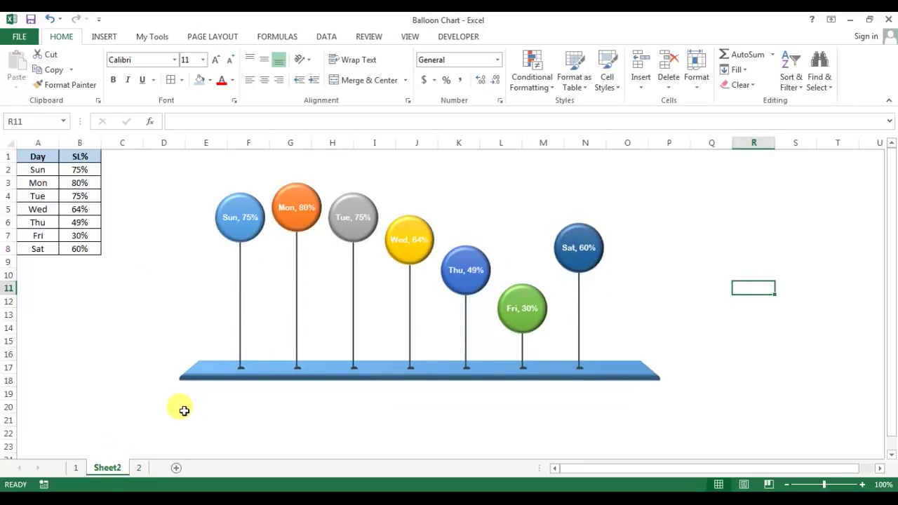
click(76, 467)
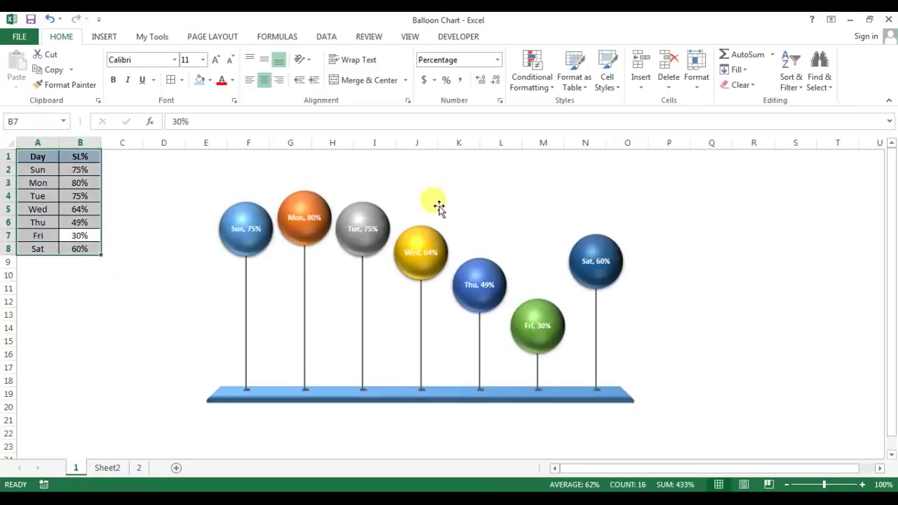
click(116, 468)
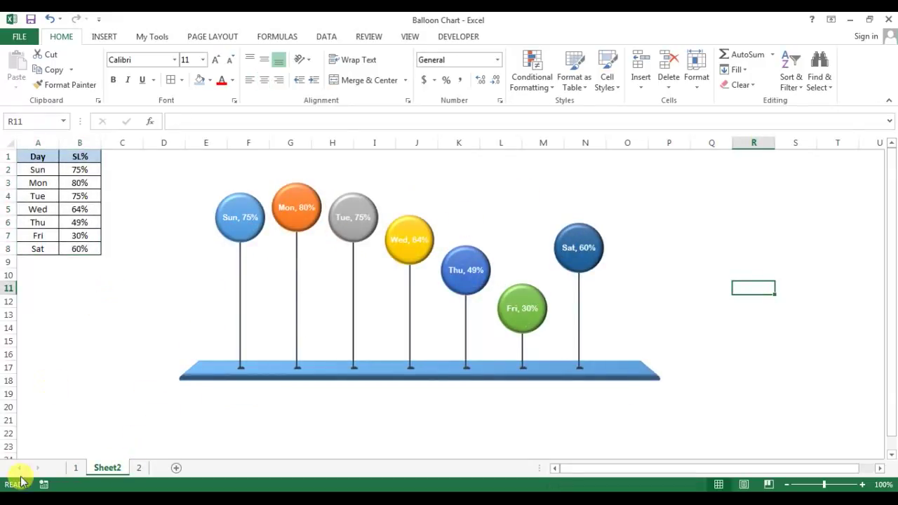
click(77, 467)
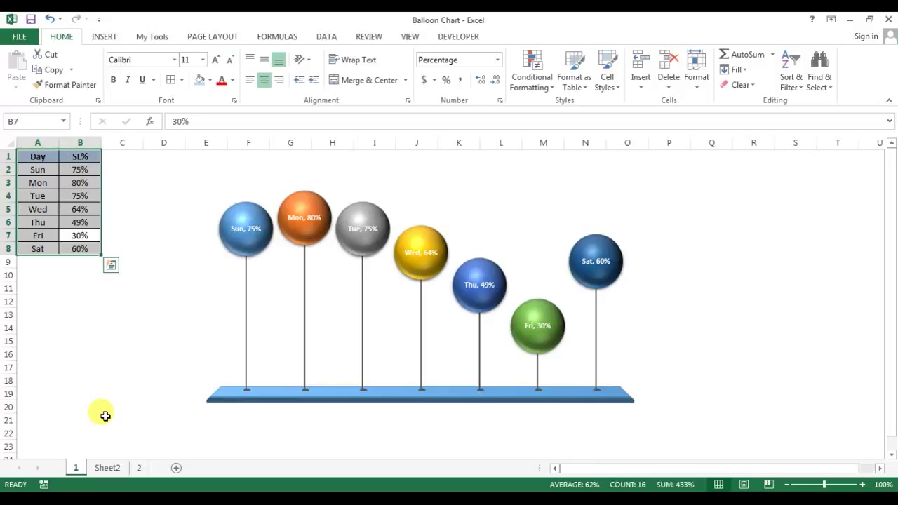
click(105, 417)
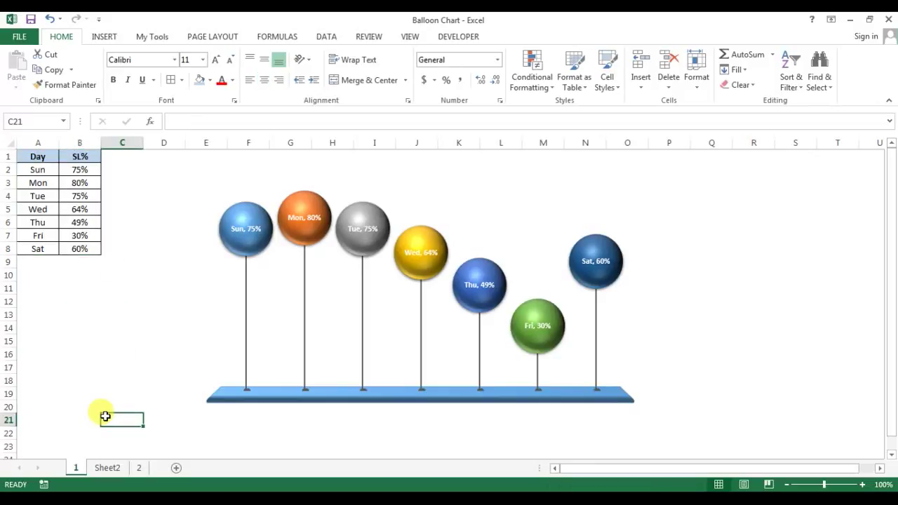